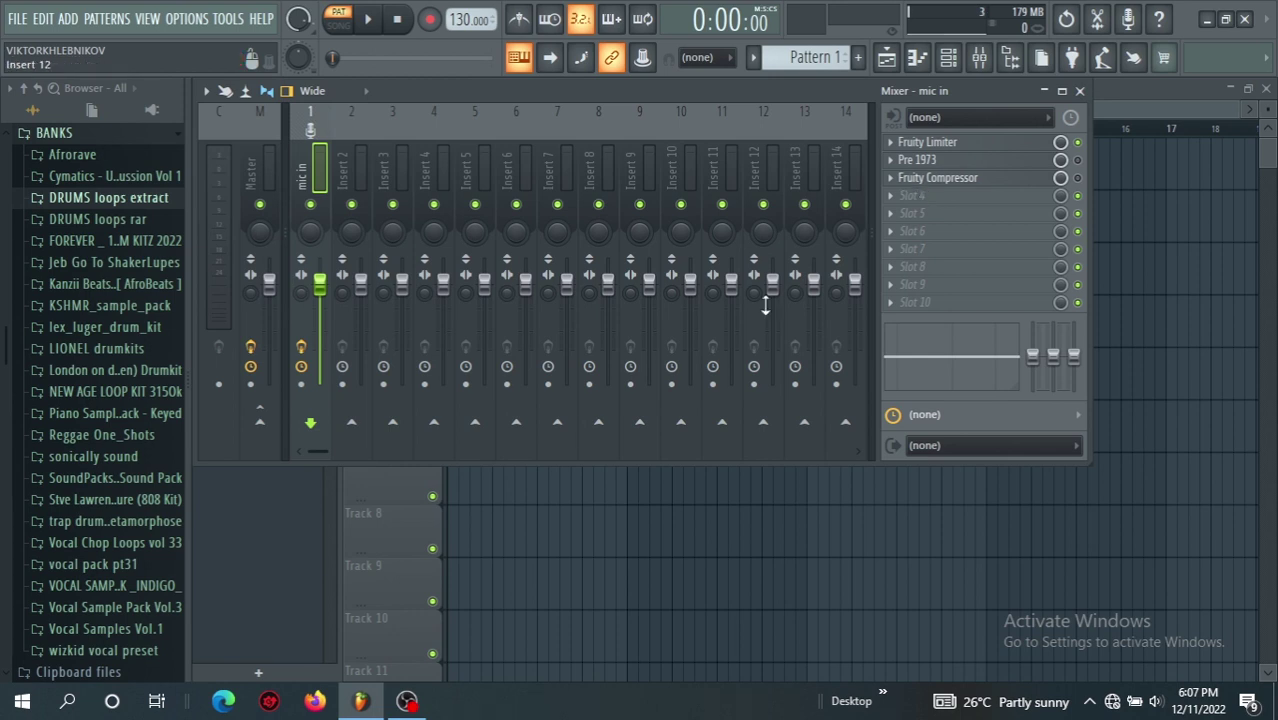
Step: Route input In 1 into the 'mic in' mixer track
{"action": "left_click", "coordinate": [940, 132]}
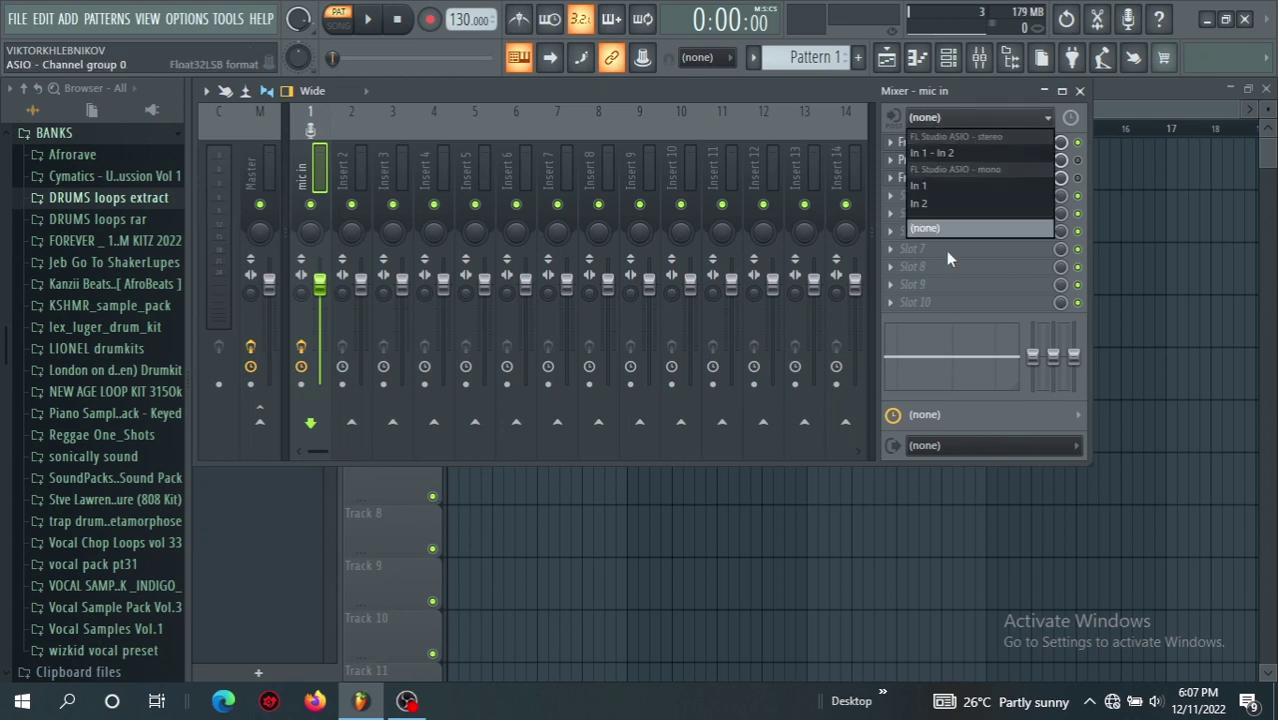
{"action": "left_click", "coordinate": [931, 194]}
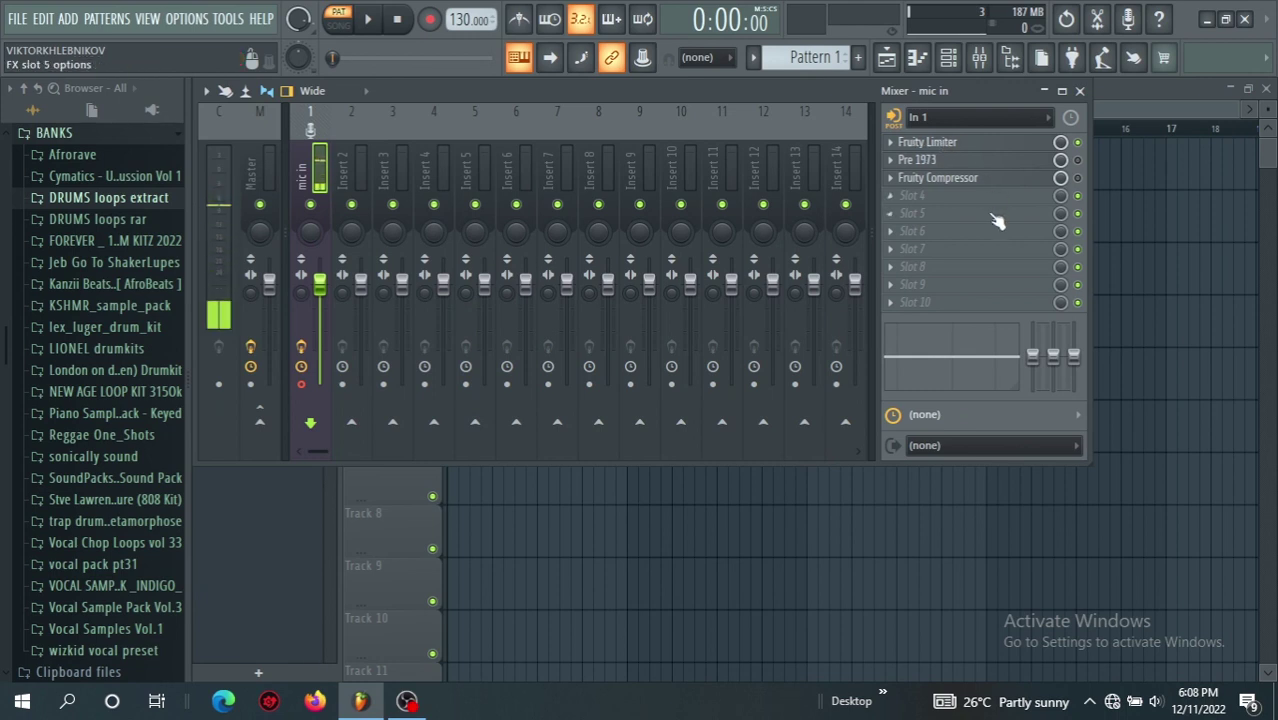
Step: Open the 'mic in' track's Fruity Limiter and move its window higher and slightly right
{"action": "left_click", "coordinate": [970, 143]}
{"action": "left_click_drag", "start_coordinate": [588, 277], "coordinate": [574, 190]}
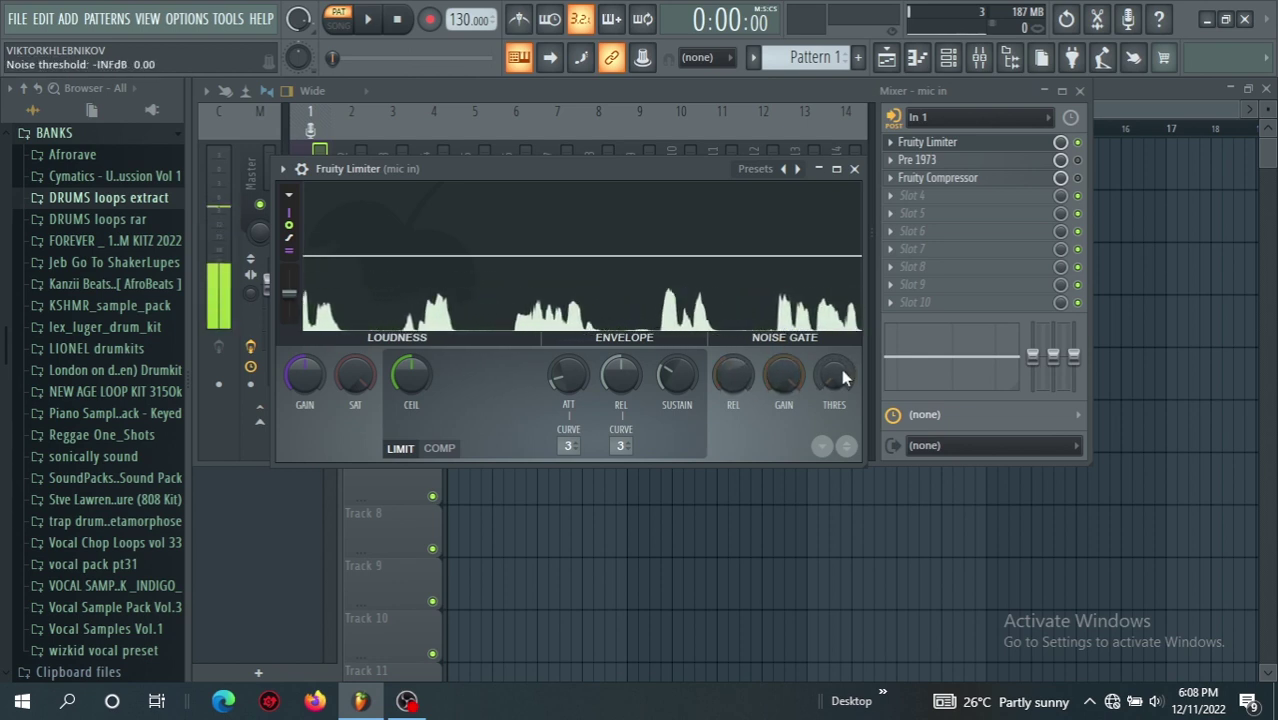
{"action": "left_click_drag", "start_coordinate": [637, 173], "coordinate": [667, 180]}
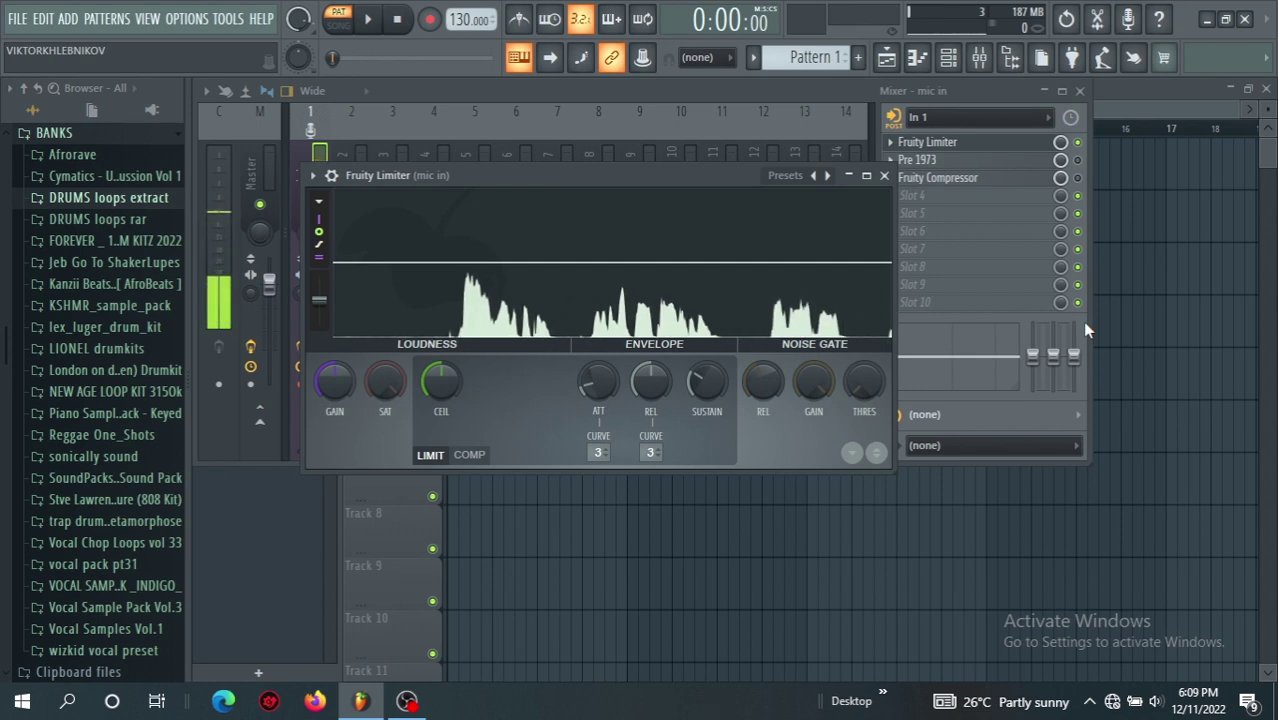
Step: Set the Fruity Limiter noise gate threshold to -31.6 dB and gate gain to -10.5 dB
{"action": "left_click_drag", "start_coordinate": [642, 170], "coordinate": [600, 141]}
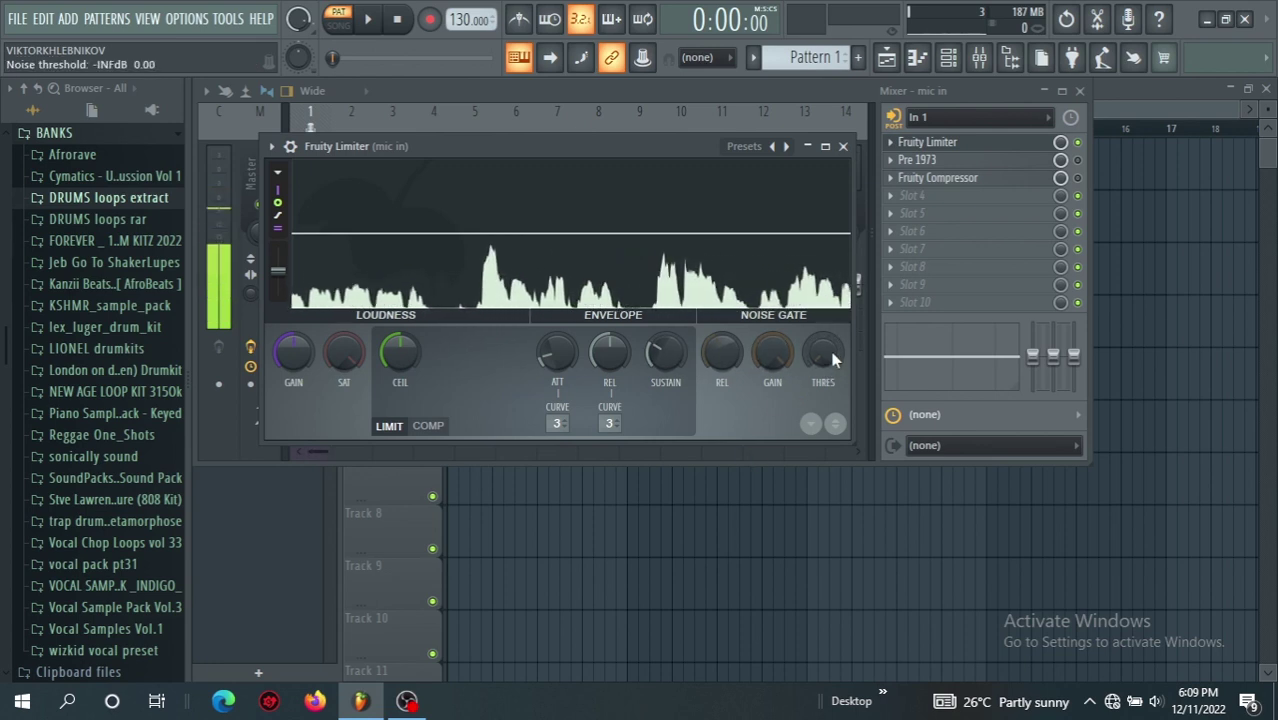
{"action": "left_click_drag", "start_coordinate": [828, 356], "coordinate": [828, 343]}
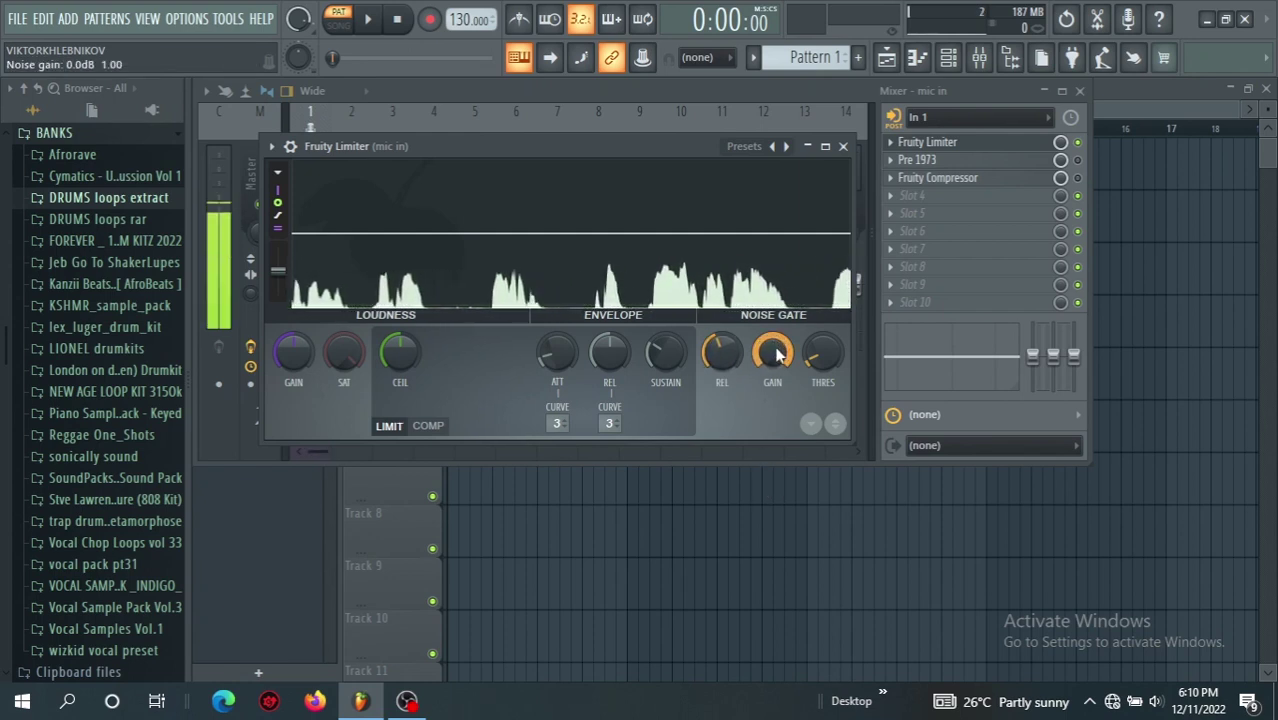
{"action": "left_click_drag", "start_coordinate": [778, 355], "coordinate": [786, 395]}
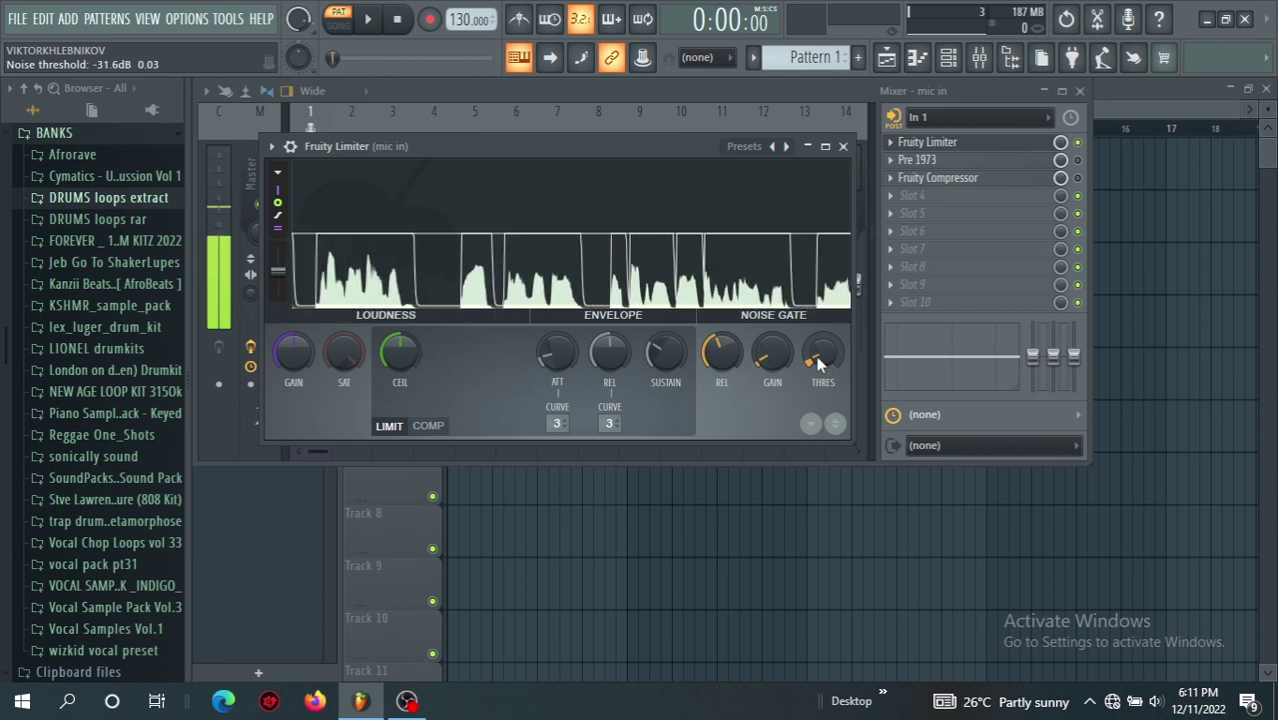
Step: Swap the Fruity Limiter for the Pre 1973 preamp and set Ch.1 high-pass to 77 Hz
{"action": "left_click", "coordinate": [843, 147]}
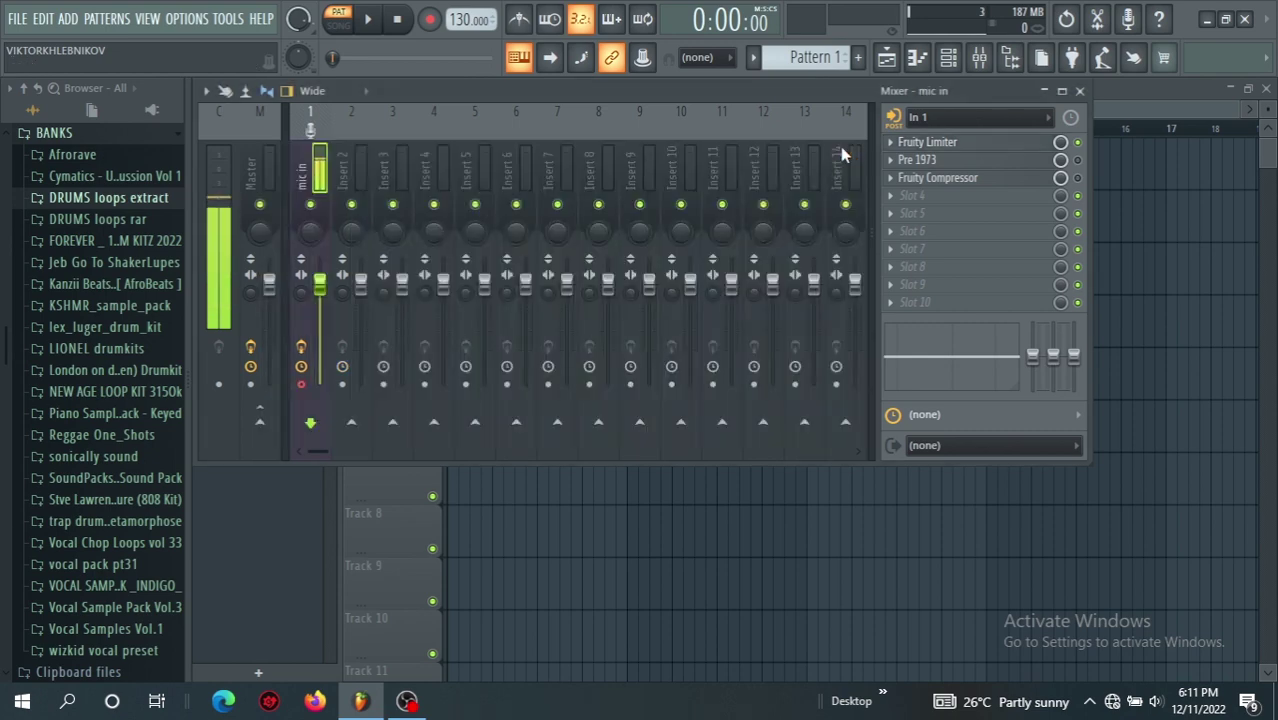
{"action": "left_click", "coordinate": [960, 162]}
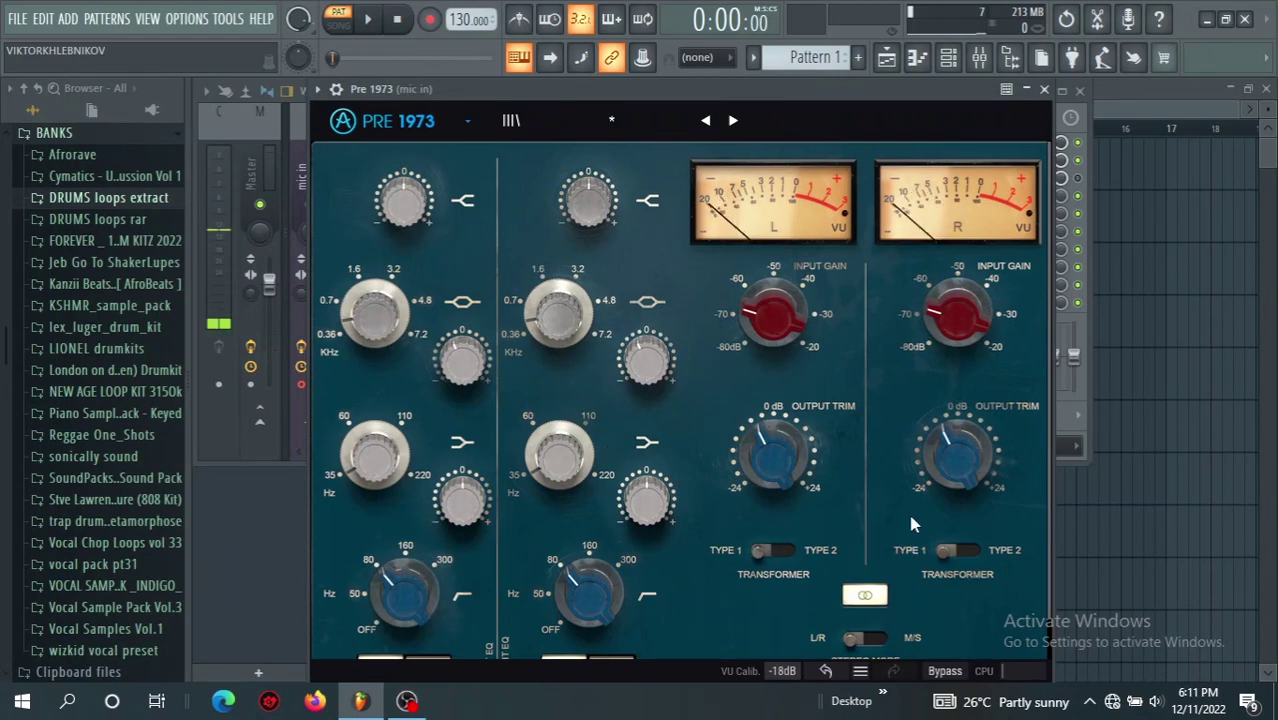
{"action": "mouse_move", "coordinate": [790, 463]}
{"action": "mouse_move", "coordinate": [775, 316]}
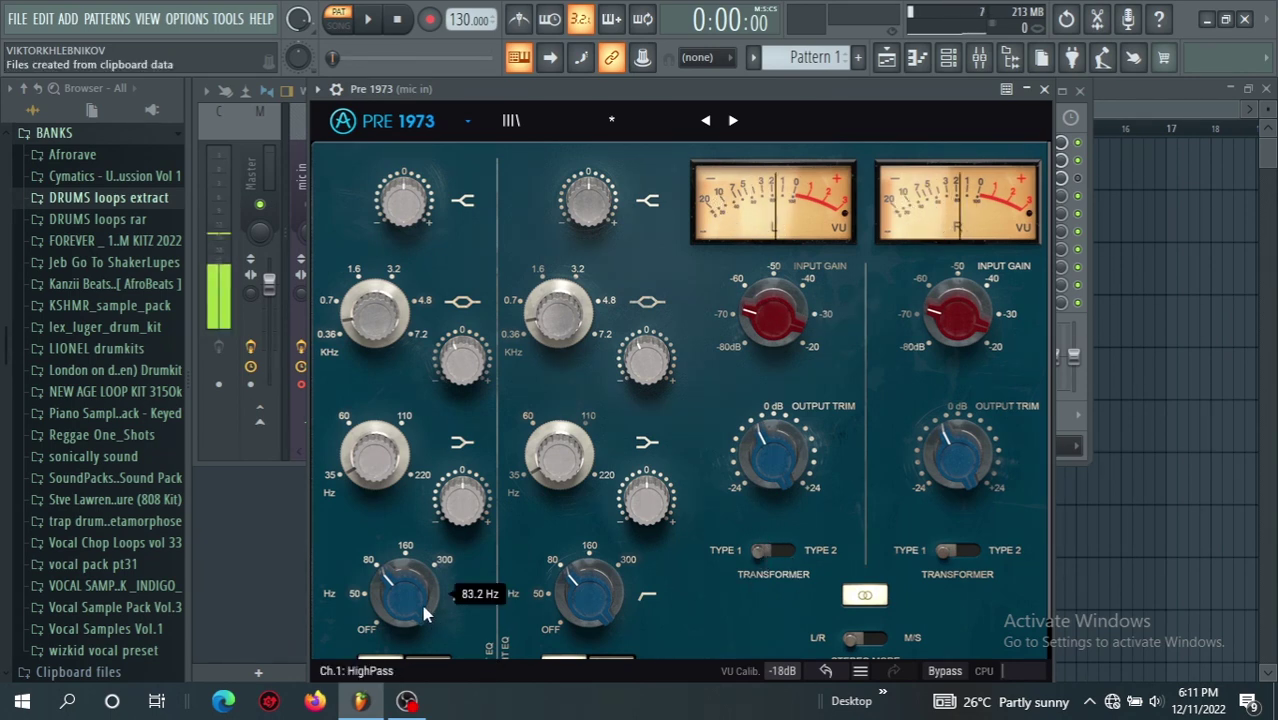
{"action": "left_click_drag", "start_coordinate": [420, 598], "coordinate": [424, 607]}
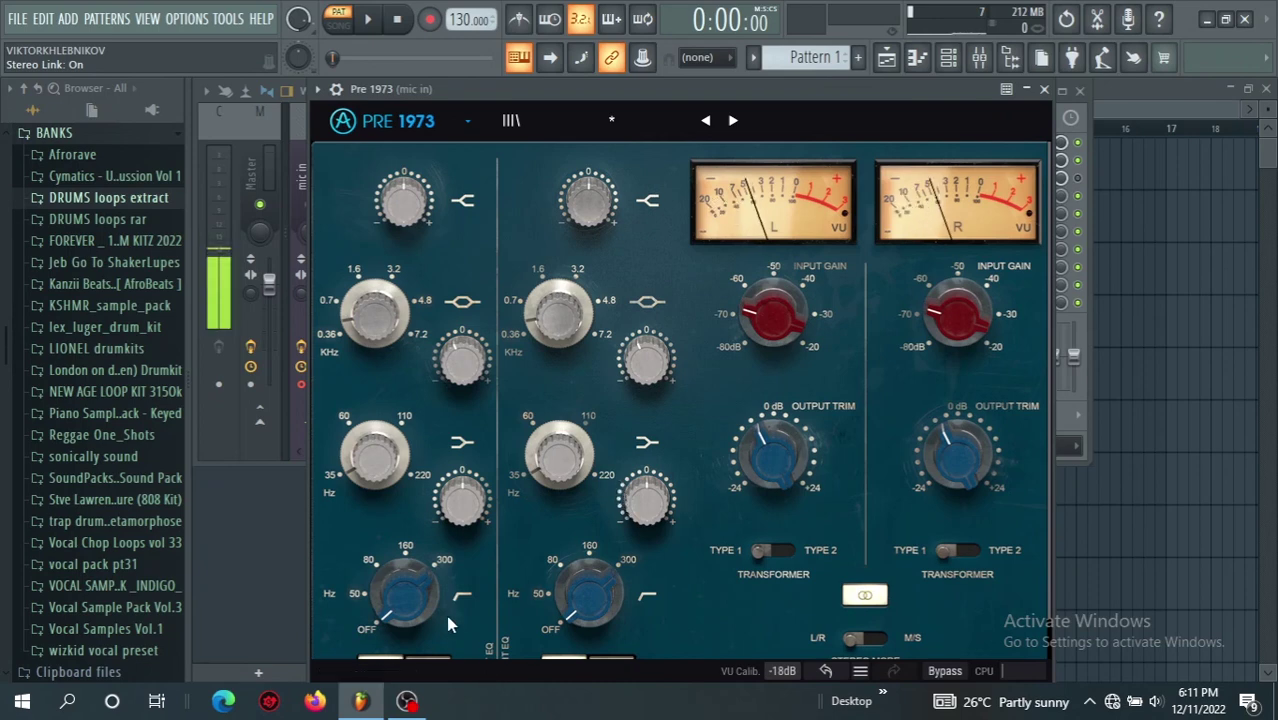
{"action": "mouse_move", "coordinate": [412, 607]}
{"action": "left_mouse_down"}
{"action": "mouse_move", "coordinate": [401, 603]}
{"action": "mouse_move", "coordinate": [417, 621]}
{"action": "left_mouse_up"}
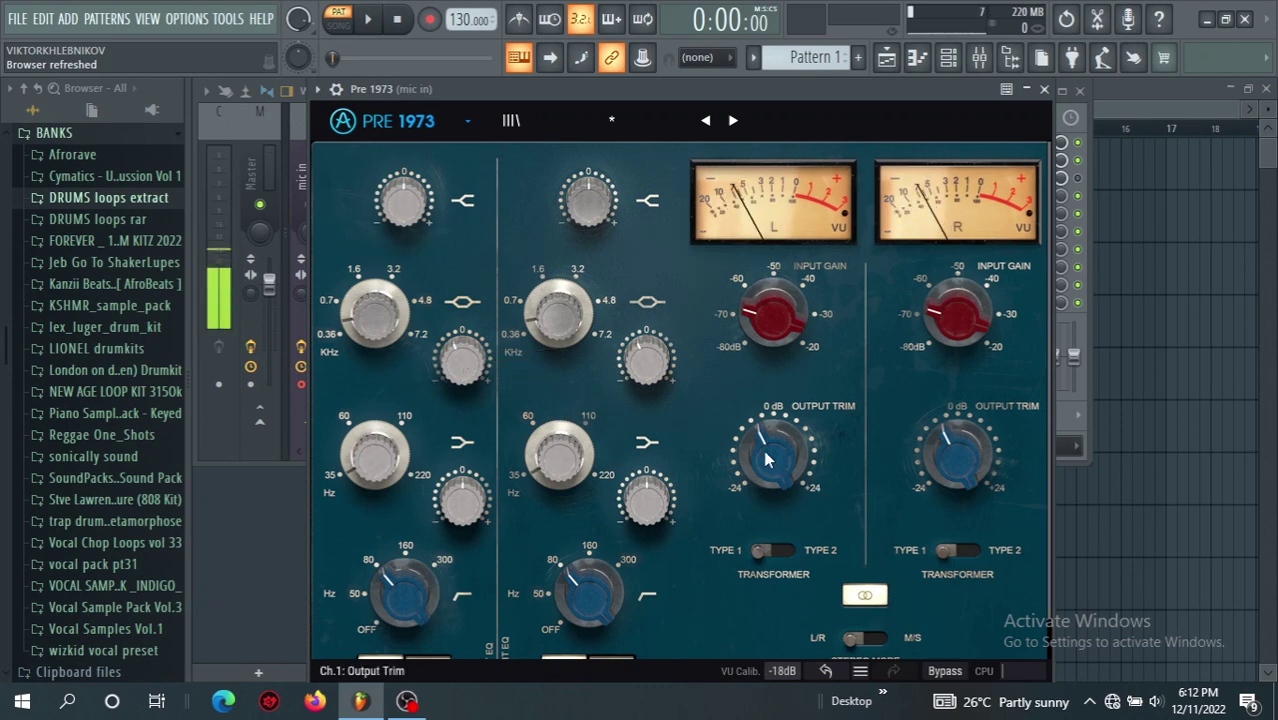
Step: Drop the Pre 1973 input gain to -80 dB and settle output trim near 0 dB
{"action": "mouse_move", "coordinate": [759, 451]}
{"action": "scroll", "coordinate": [759, 451], "scroll_direction": "up", "scroll_amount": 4}
{"action": "mouse_move", "coordinate": [783, 318]}
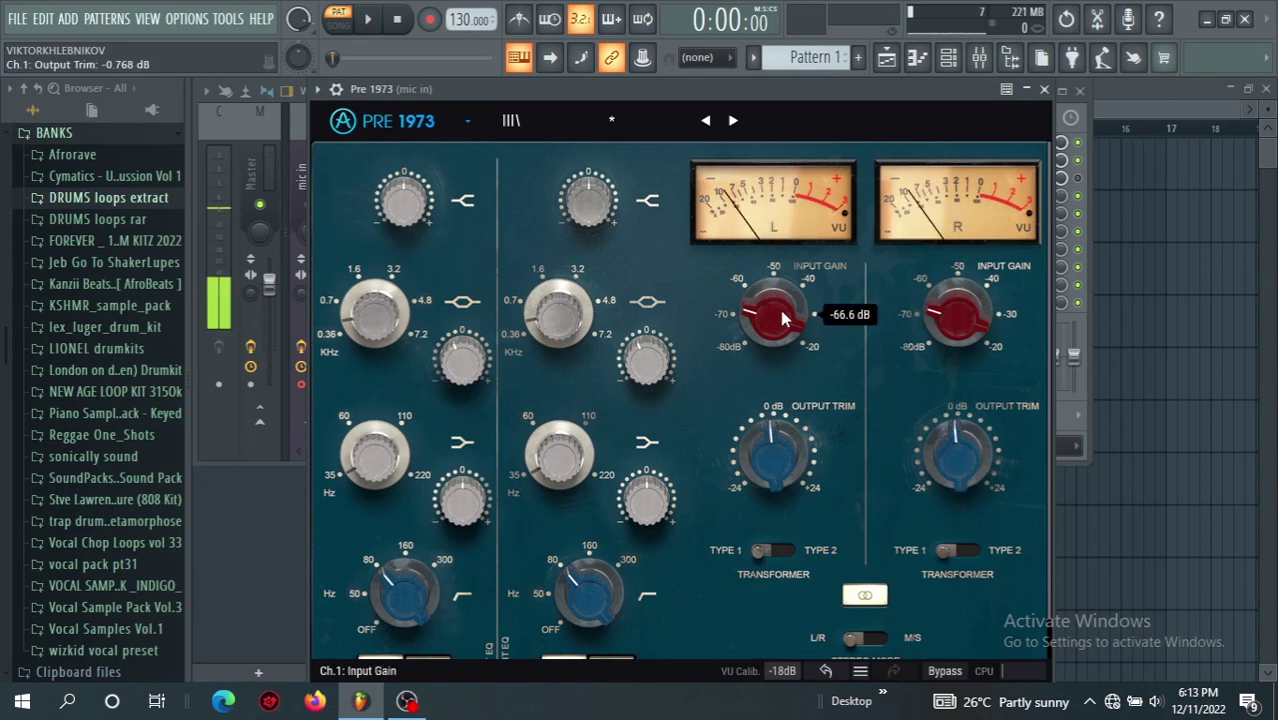
{"action": "mouse_move", "coordinate": [788, 318]}
{"action": "left_mouse_down"}
{"action": "mouse_move", "coordinate": [788, 345]}
{"action": "mouse_move", "coordinate": [785, 314]}
{"action": "left_mouse_up"}
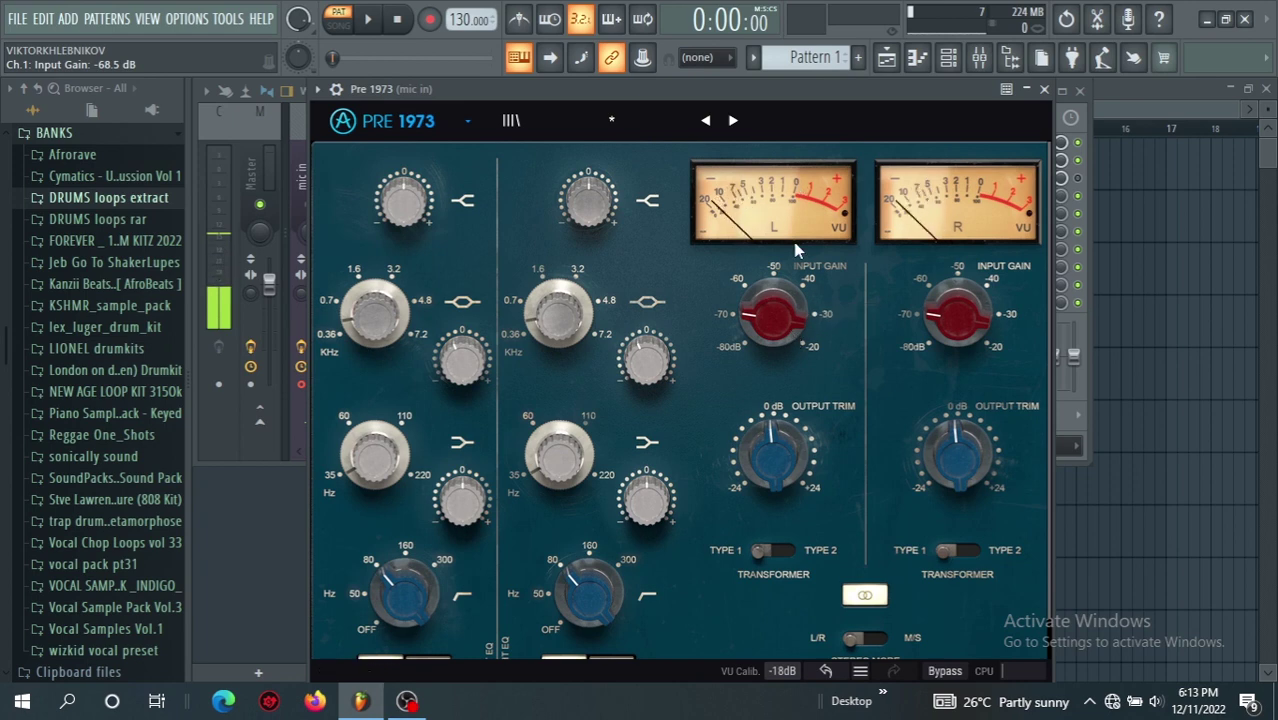
{"action": "left_click_drag", "start_coordinate": [773, 450], "coordinate": [783, 461]}
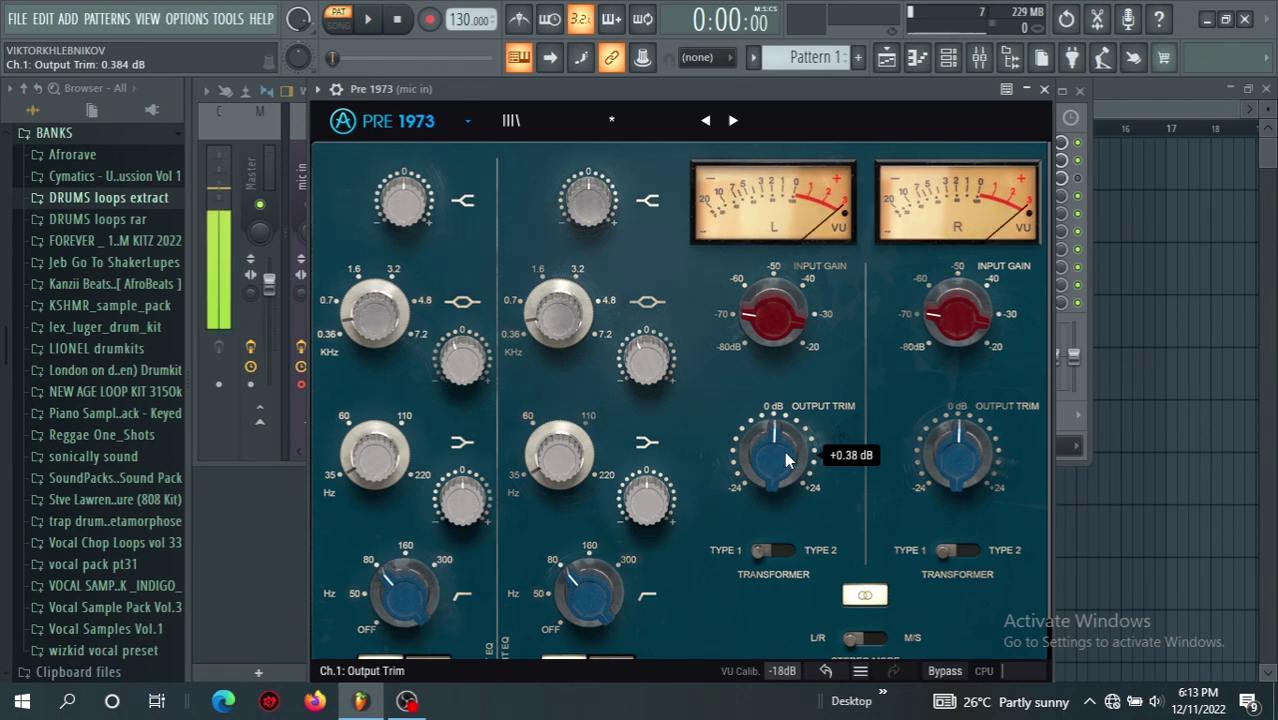
{"action": "left_click_drag", "start_coordinate": [787, 459], "coordinate": [787, 461]}
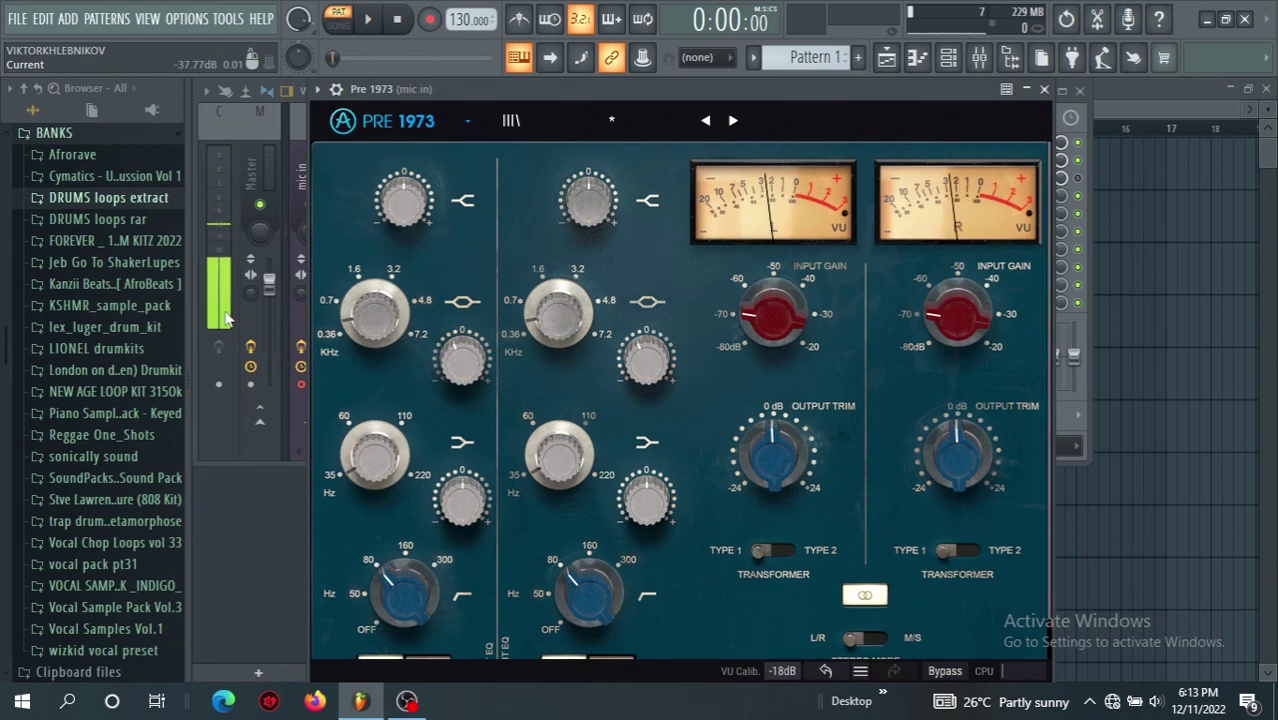
Step: Turn the Pre 1973 channel 1 output trim down to -5.38 dB
{"action": "mouse_move", "coordinate": [772, 456]}
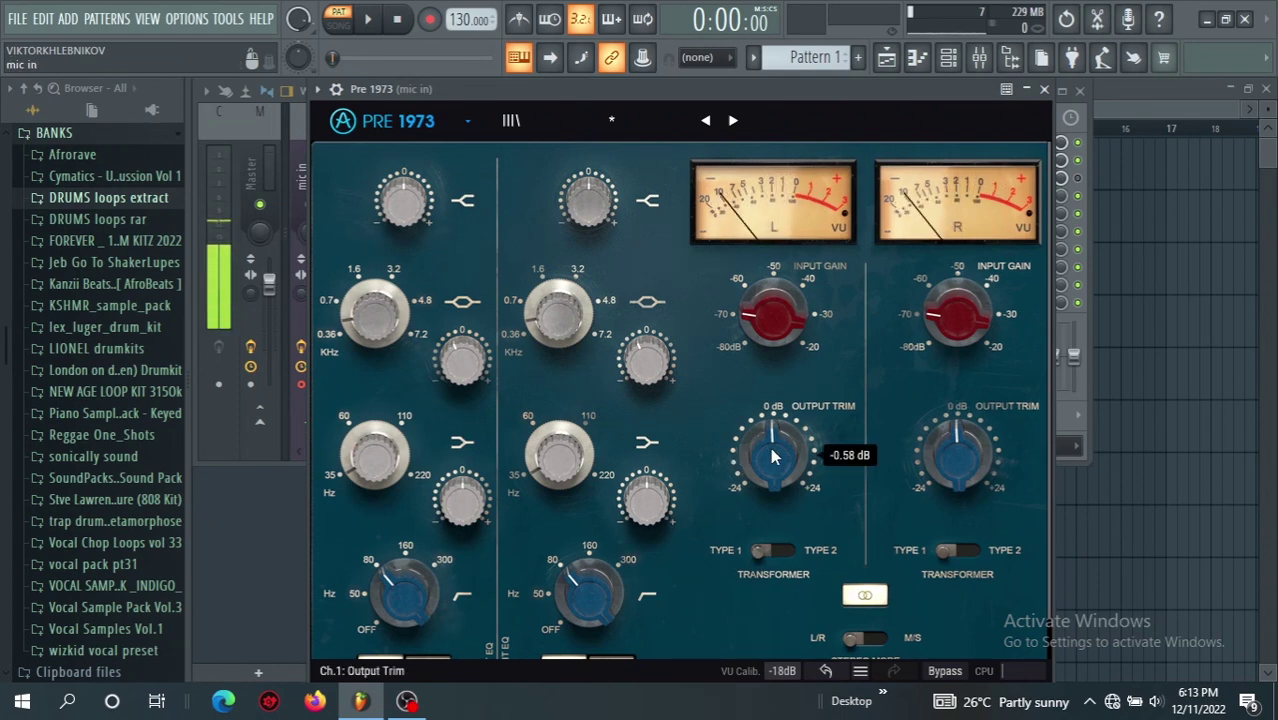
{"action": "scroll", "coordinate": [774, 456], "scroll_direction": "down", "scroll_amount": 4}
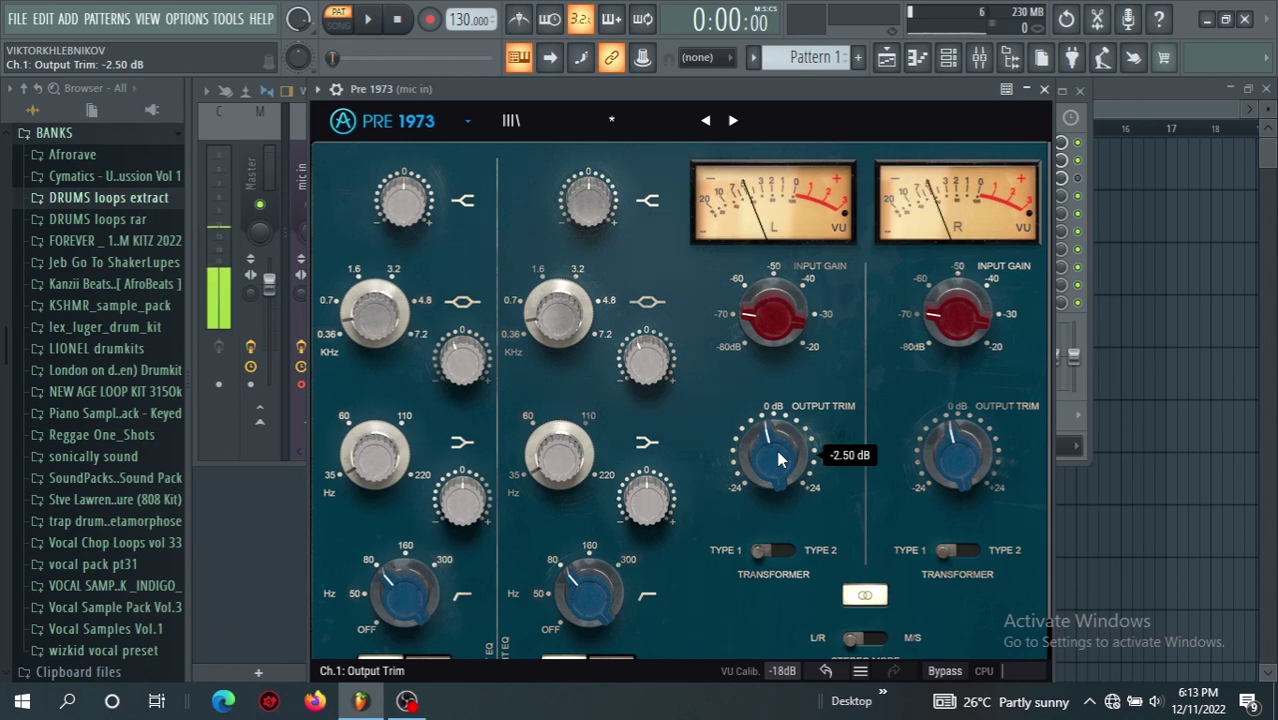
{"action": "left_click_drag", "start_coordinate": [812, 432], "coordinate": [812, 440]}
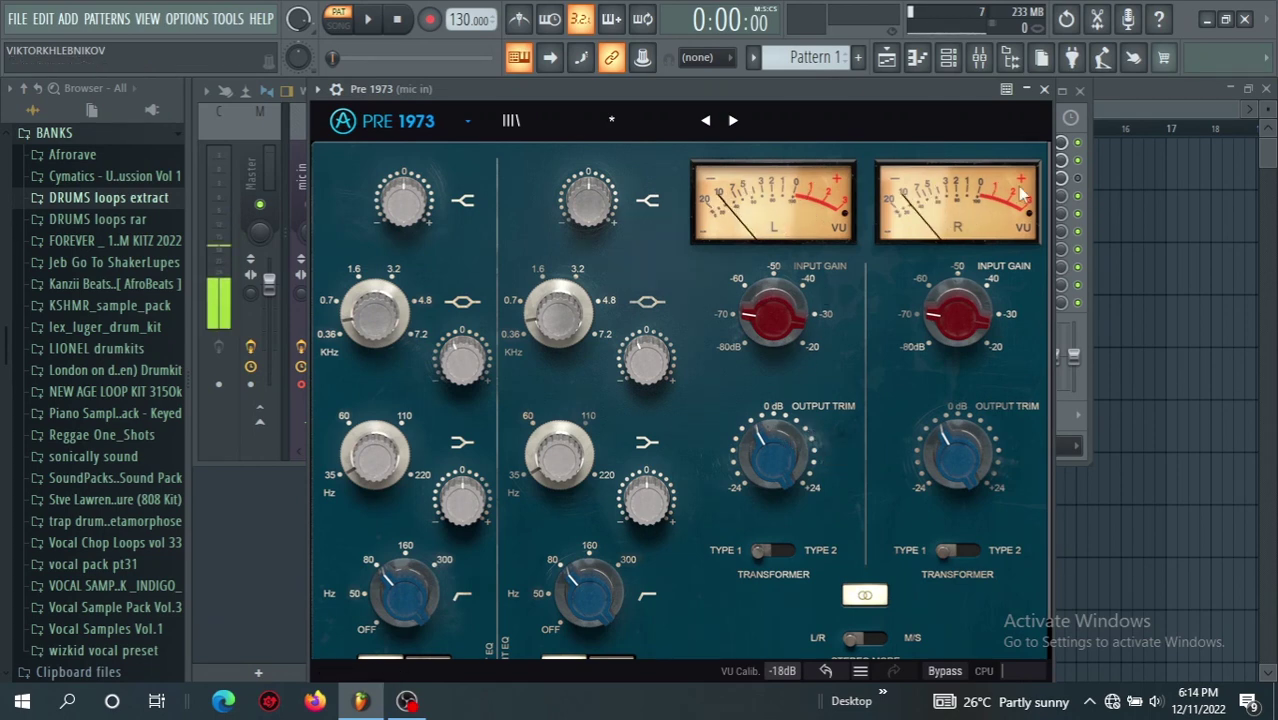
Step: Close Pre 1973 and set the 'mic in' Fruity Compressor ratio to 4.0:1
{"action": "left_click", "coordinate": [1044, 89]}
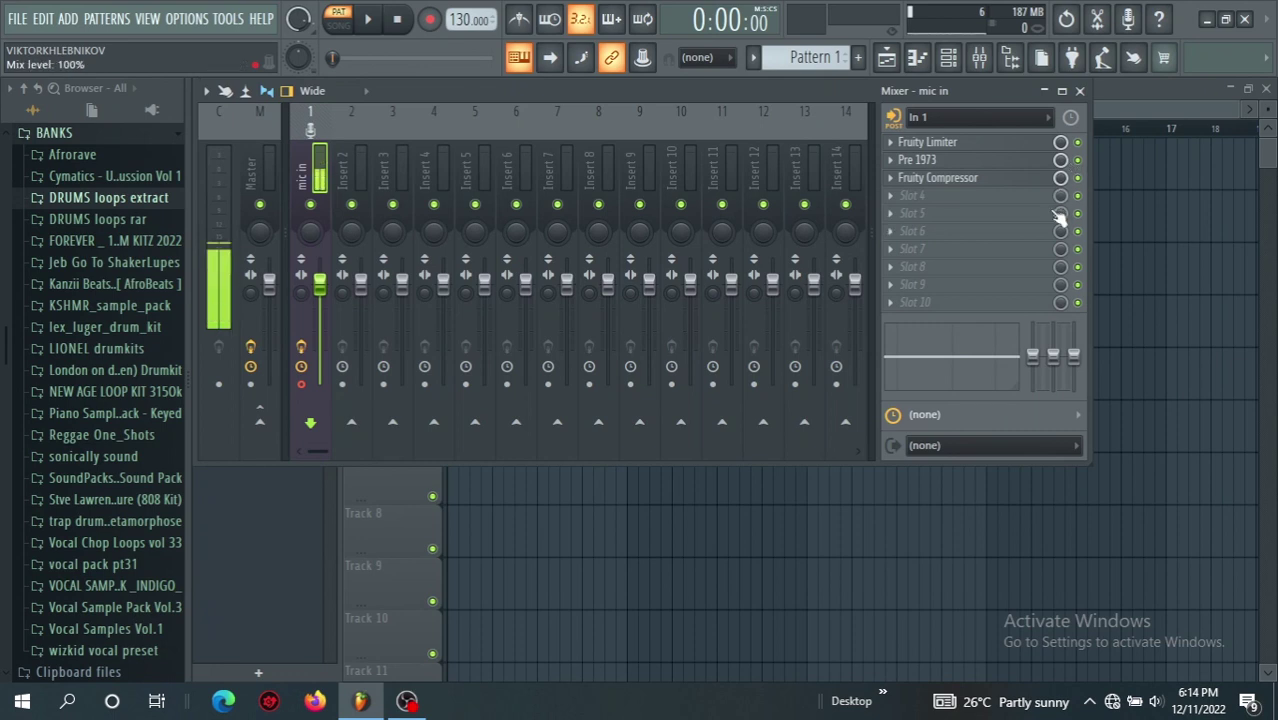
{"action": "left_click", "coordinate": [980, 181]}
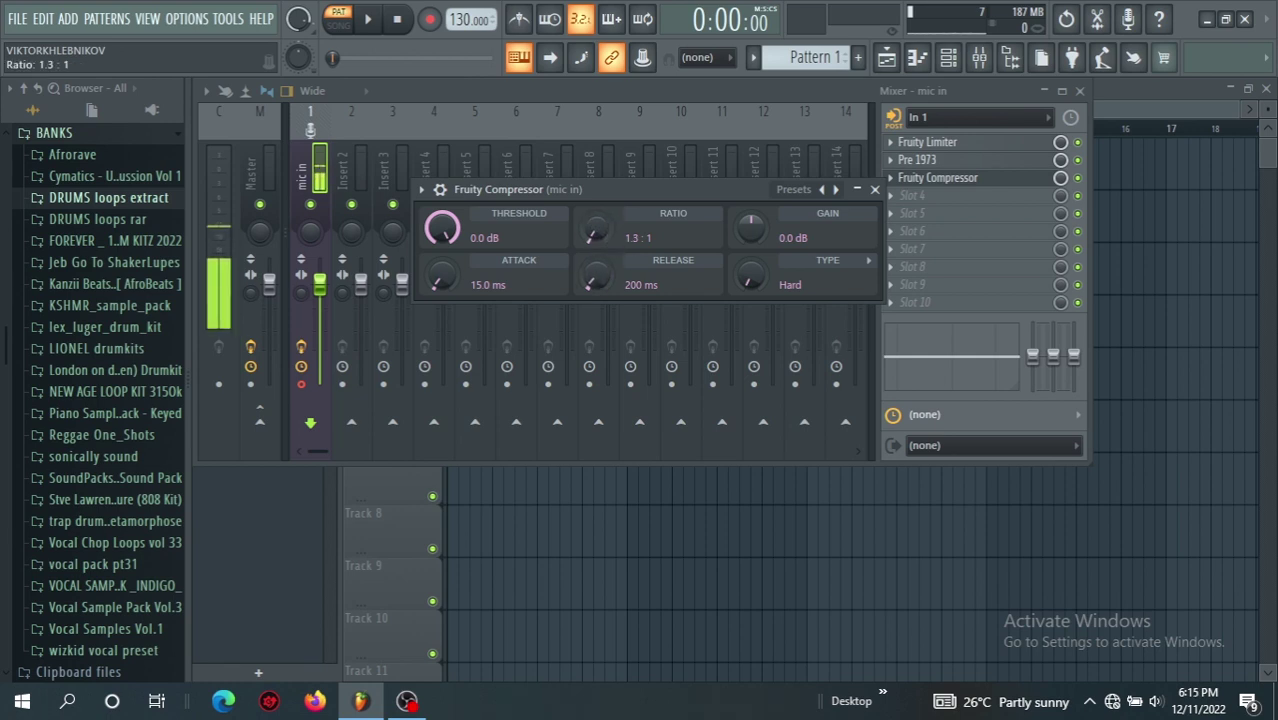
{"action": "scroll", "coordinate": [588, 238], "scroll_direction": "up", "scroll_amount": 3}
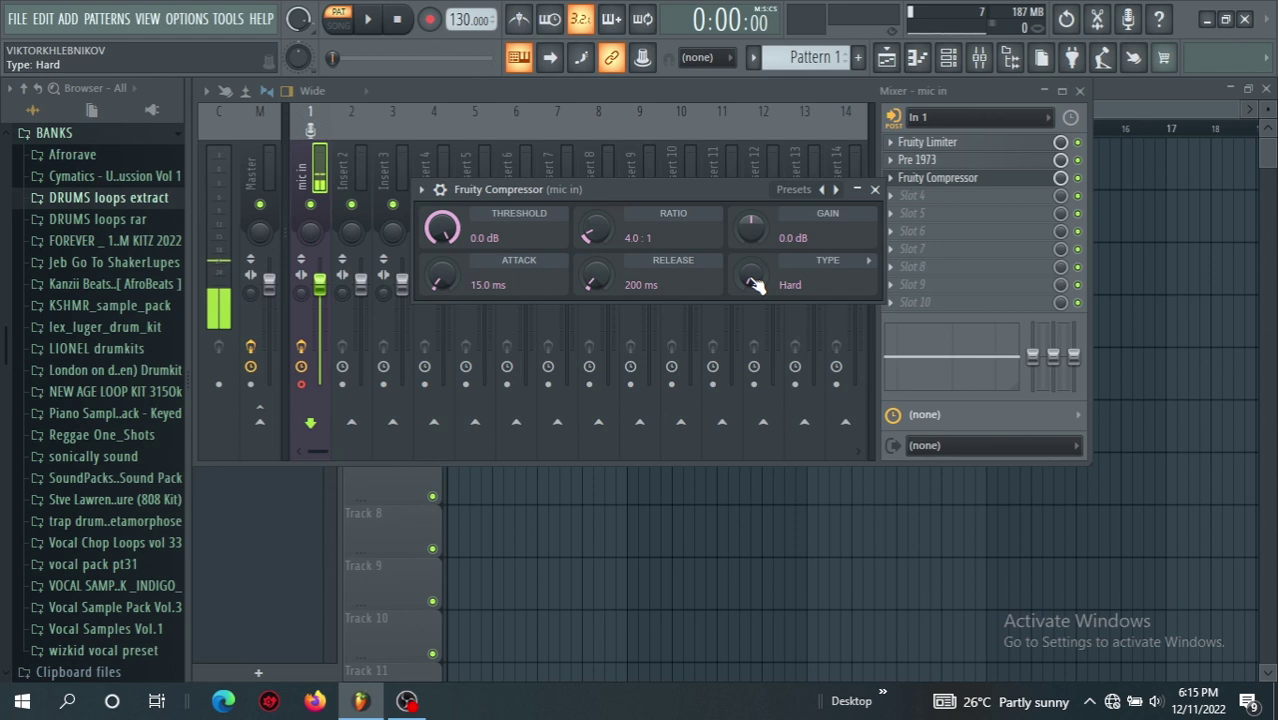
Step: Set the Fruity Compressor type to Vintage with an 11.8 ms attack
{"action": "left_click_drag", "start_coordinate": [757, 287], "coordinate": [757, 314]}
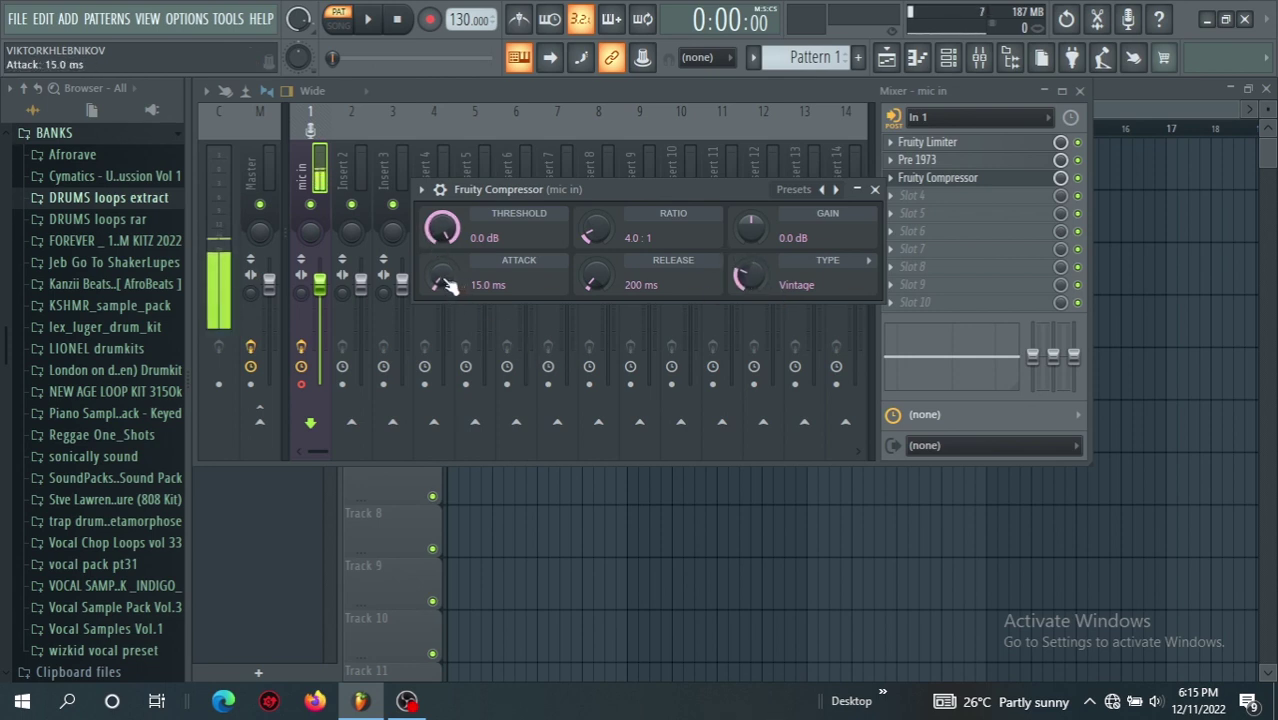
{"action": "mouse_move", "coordinate": [447, 285]}
{"action": "left_mouse_down"}
{"action": "mouse_move", "coordinate": [447, 250]}
{"action": "mouse_move", "coordinate": [447, 285]}
{"action": "left_mouse_up"}
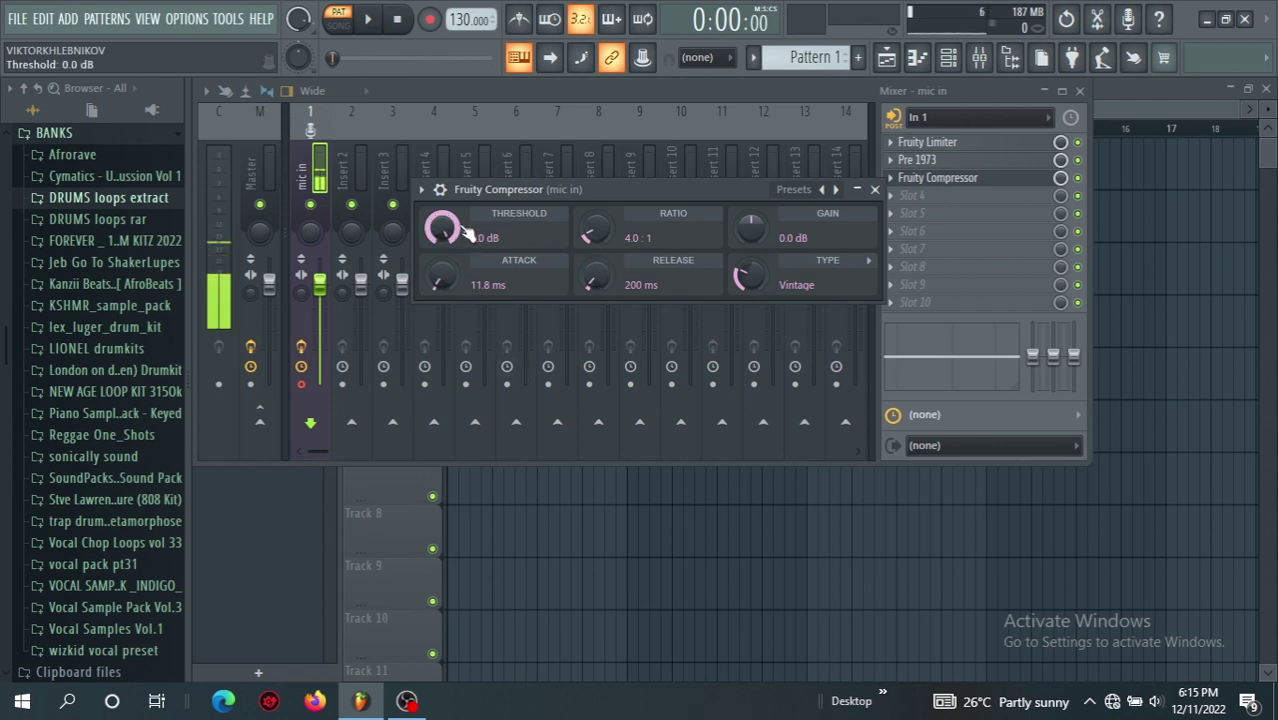
Step: Bring the Fruity Compressor threshold from 0.0 dB down to -21.2 dB
{"action": "mouse_move", "coordinate": [467, 232]}
{"action": "left_mouse_down"}
{"action": "mouse_move", "coordinate": [467, 262]}
{"action": "mouse_move", "coordinate": [450, 246]}
{"action": "left_mouse_up"}
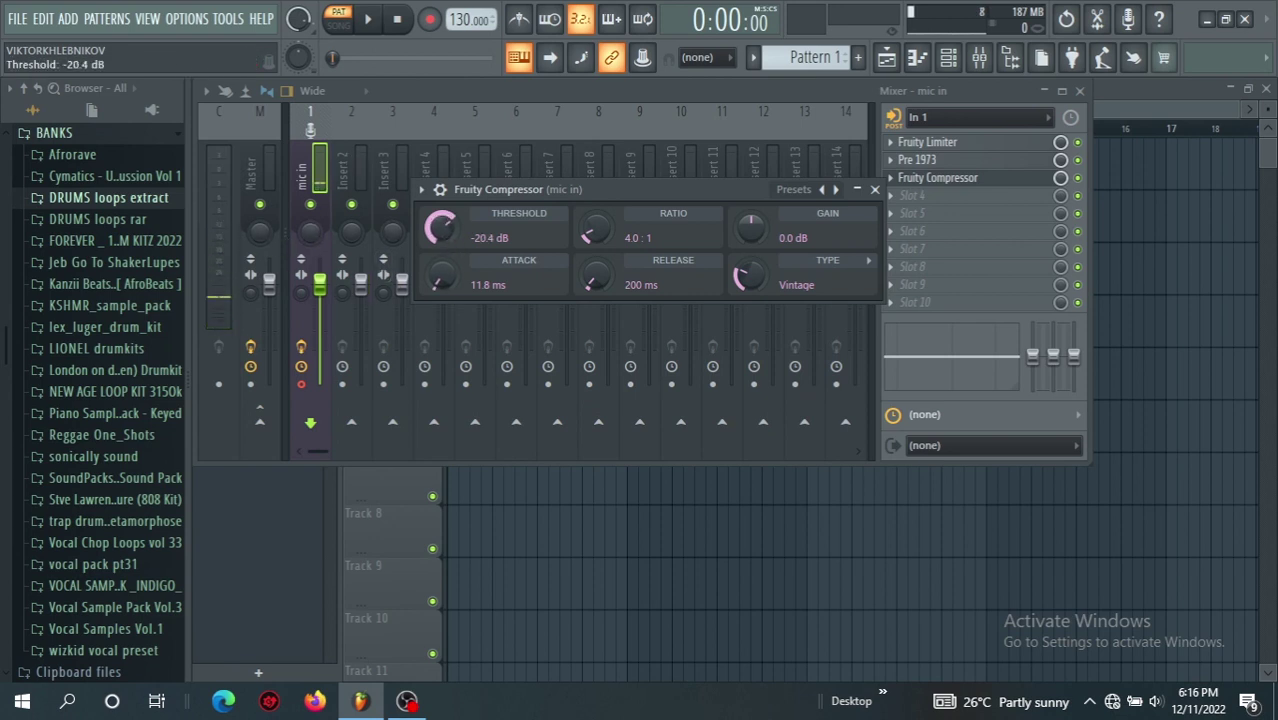
{"action": "left_click_drag", "start_coordinate": [440, 228], "coordinate": [440, 225]}
{"action": "scroll", "coordinate": [442, 230], "scroll_direction": "down", "scroll_amount": 2}
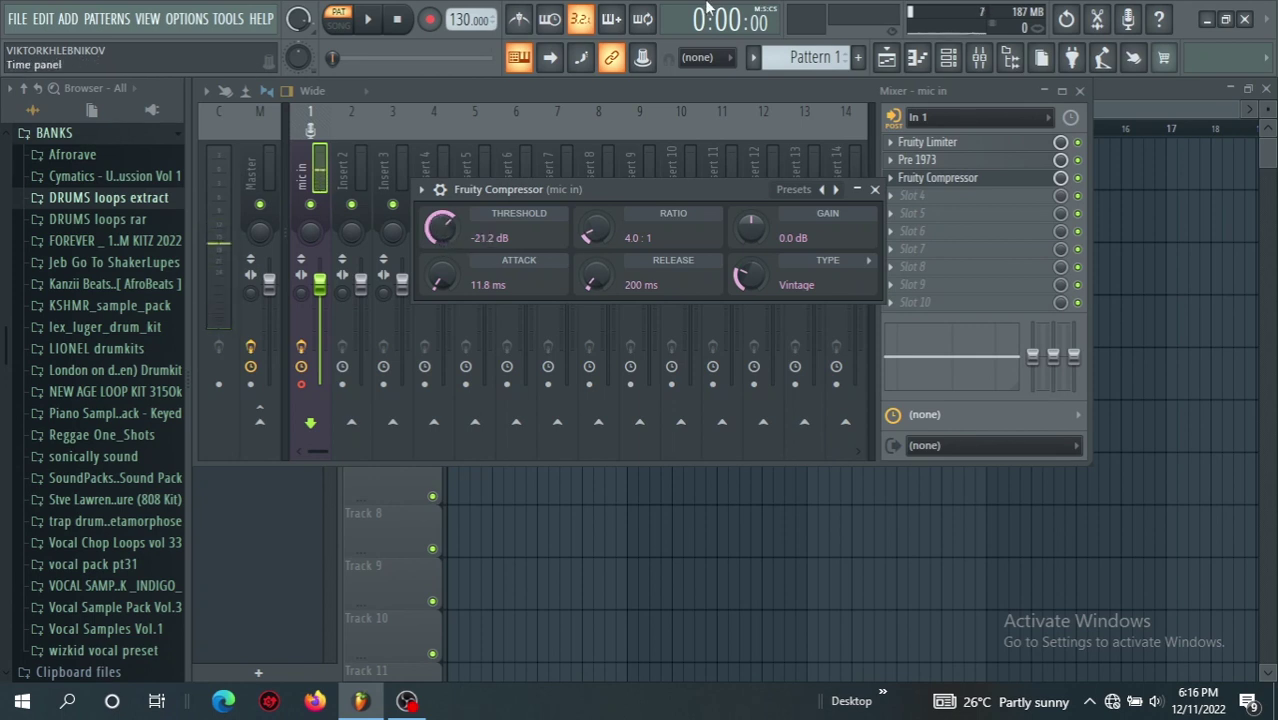
Step: Close the compressor and record the 'mic in' signal as a playlist audio clip
{"action": "left_click", "coordinate": [875, 190]}
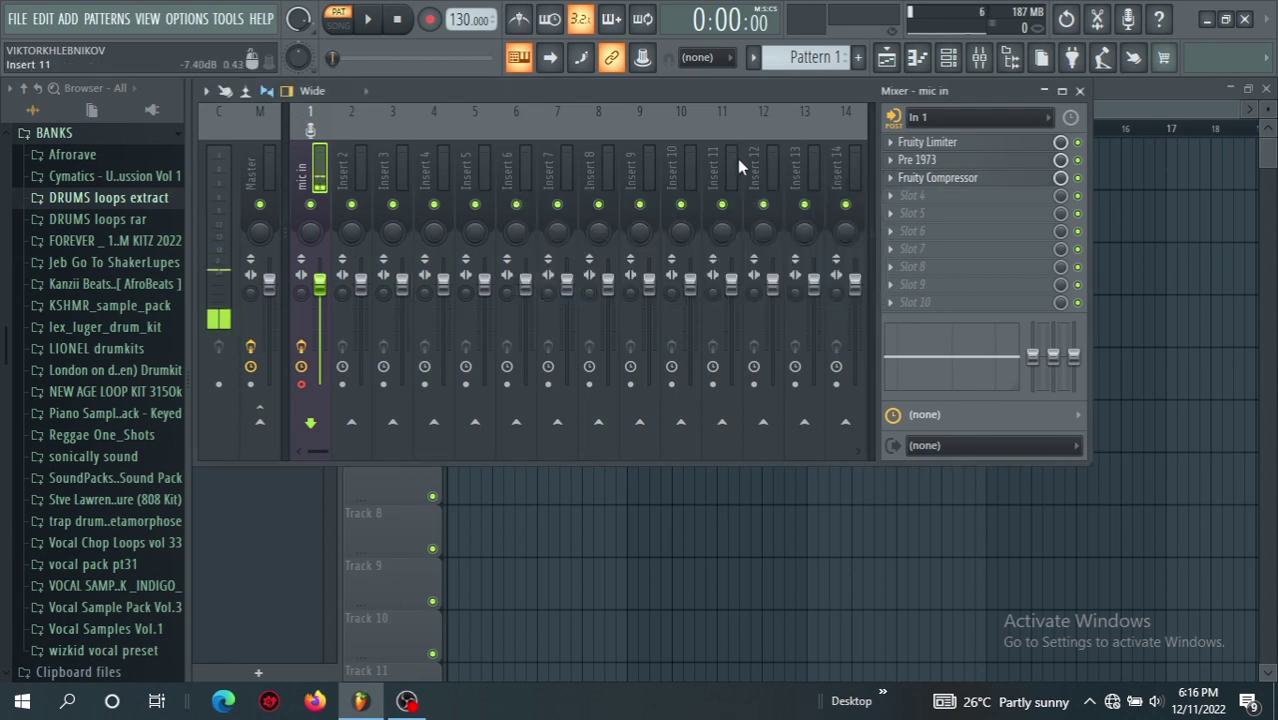
{"action": "left_click", "coordinate": [430, 21]}
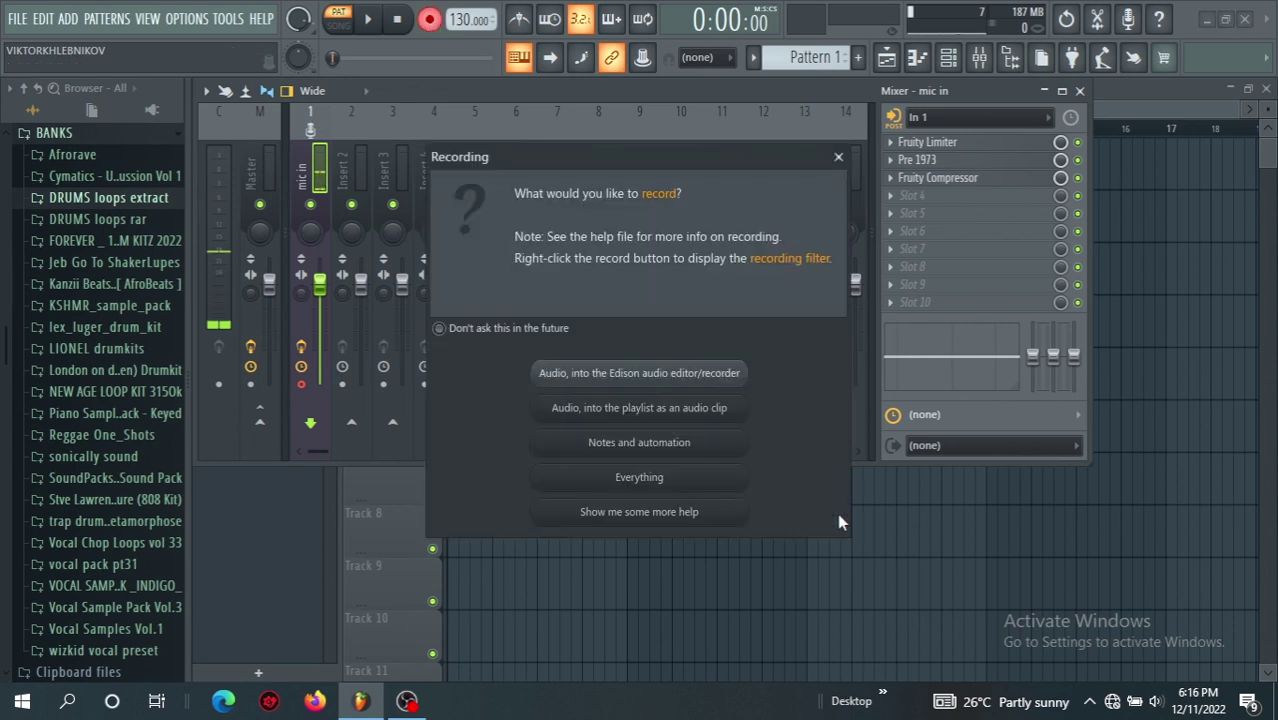
{"action": "left_click", "coordinate": [676, 414]}
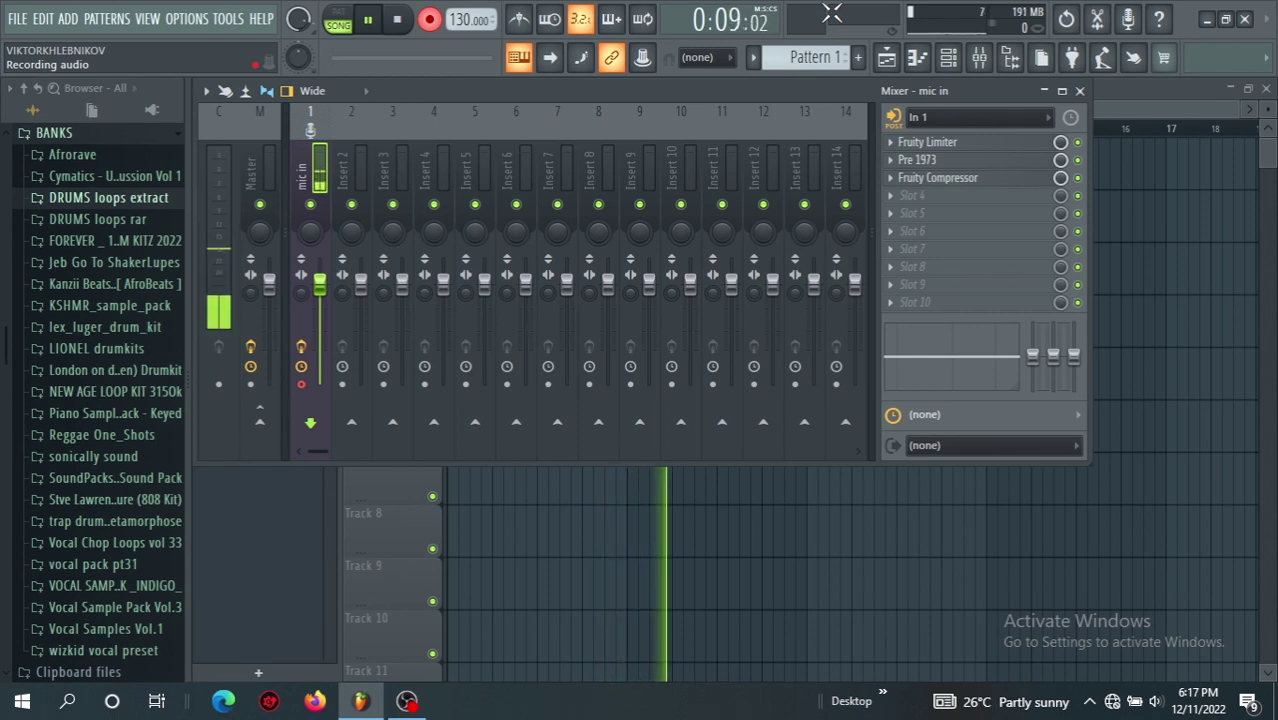
Step: Stop recording the vocal take and play back the new mic in audio clip
{"action": "key", "text": "space"}
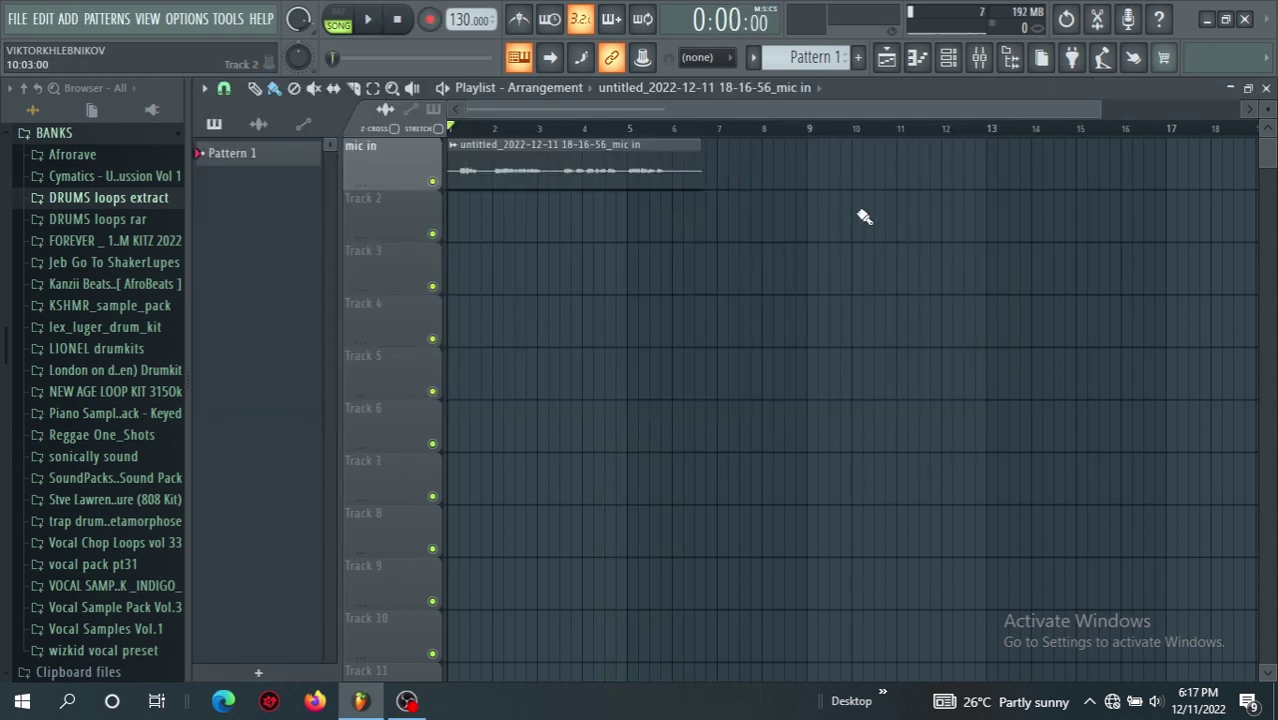
{"action": "key", "text": "space"}
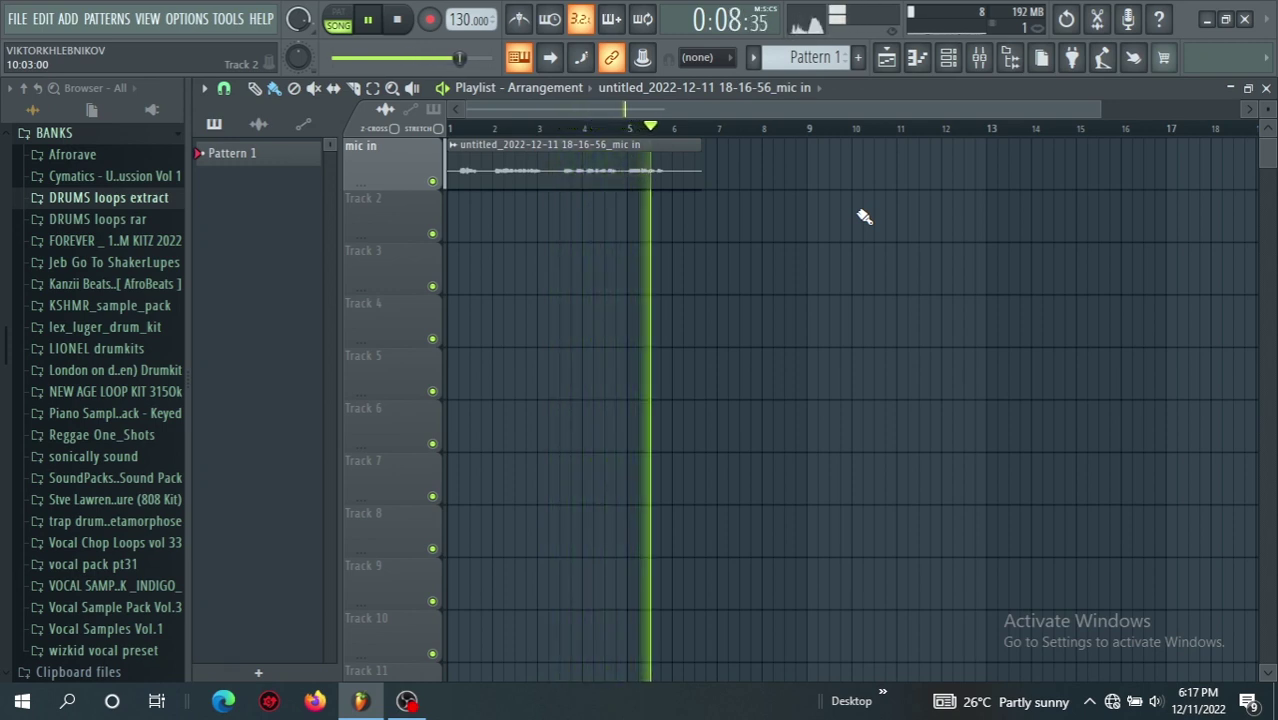
Step: Stop playback, show the mixer, check Pre 1973, and reopen the Fruity Compressor (-21.2 dB, 4.0:1)
{"action": "key", "text": "space"}
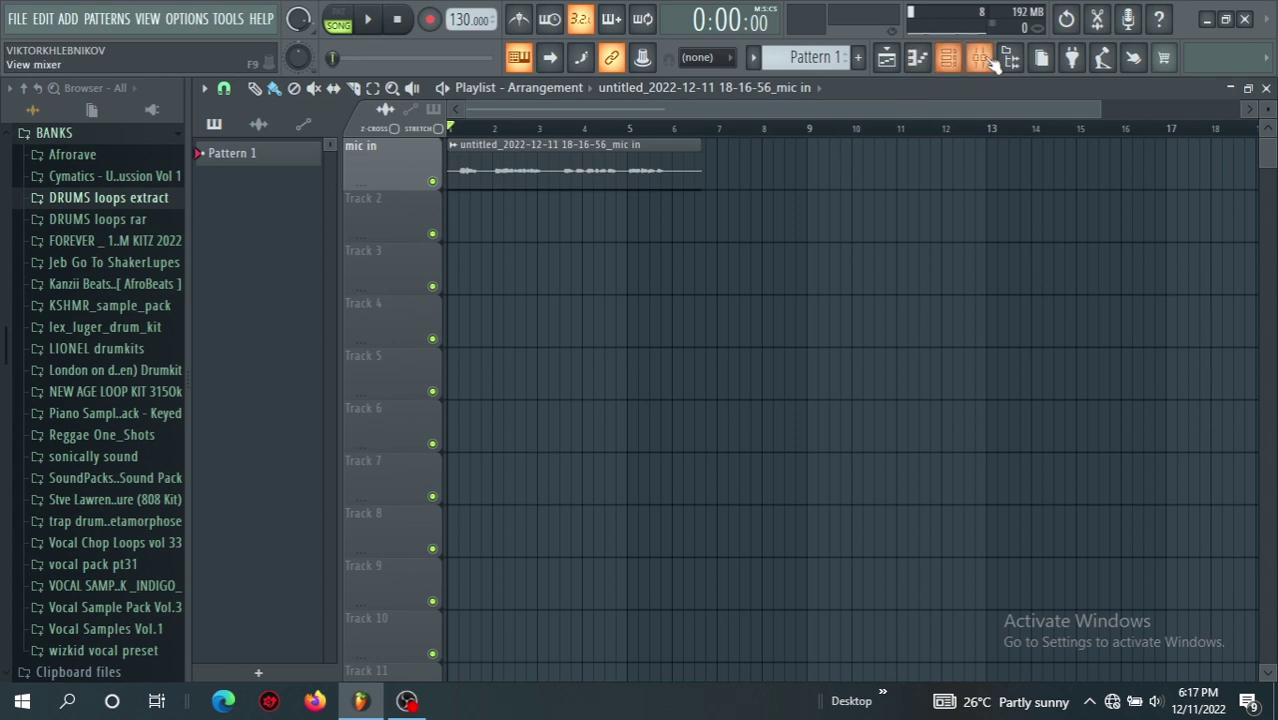
{"action": "left_click", "coordinate": [979, 57]}
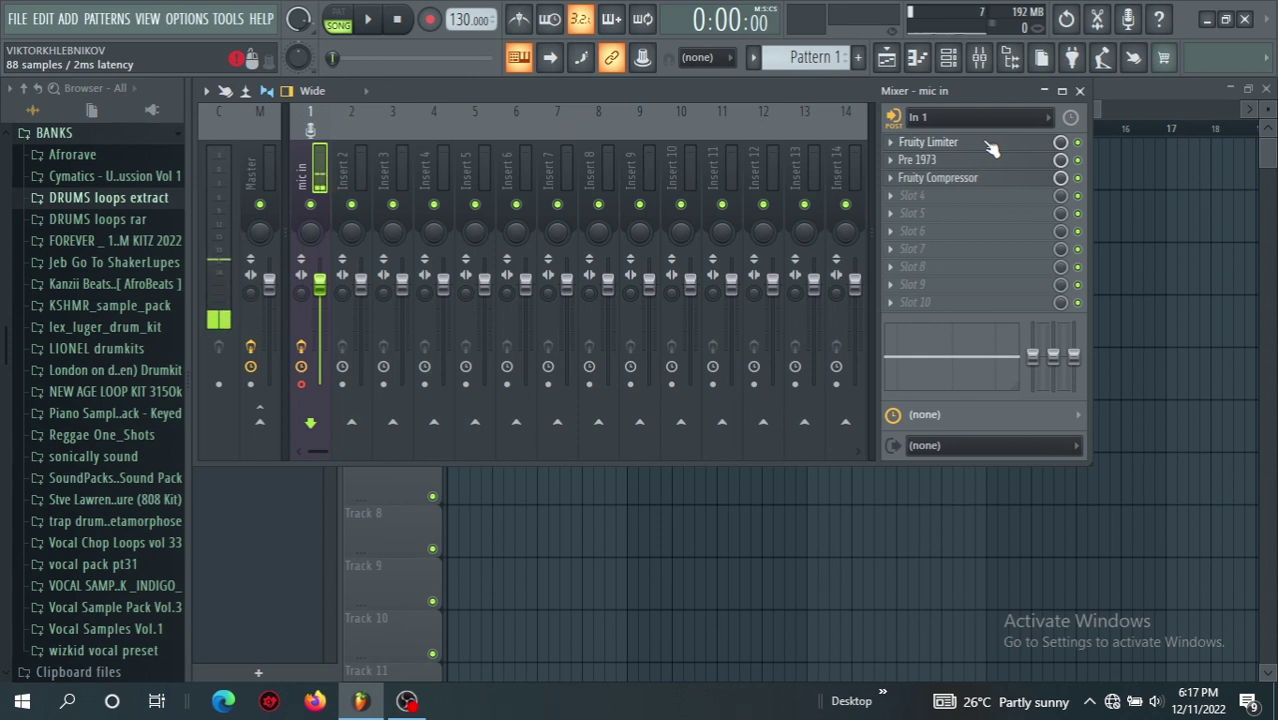
{"action": "left_click", "coordinate": [938, 162]}
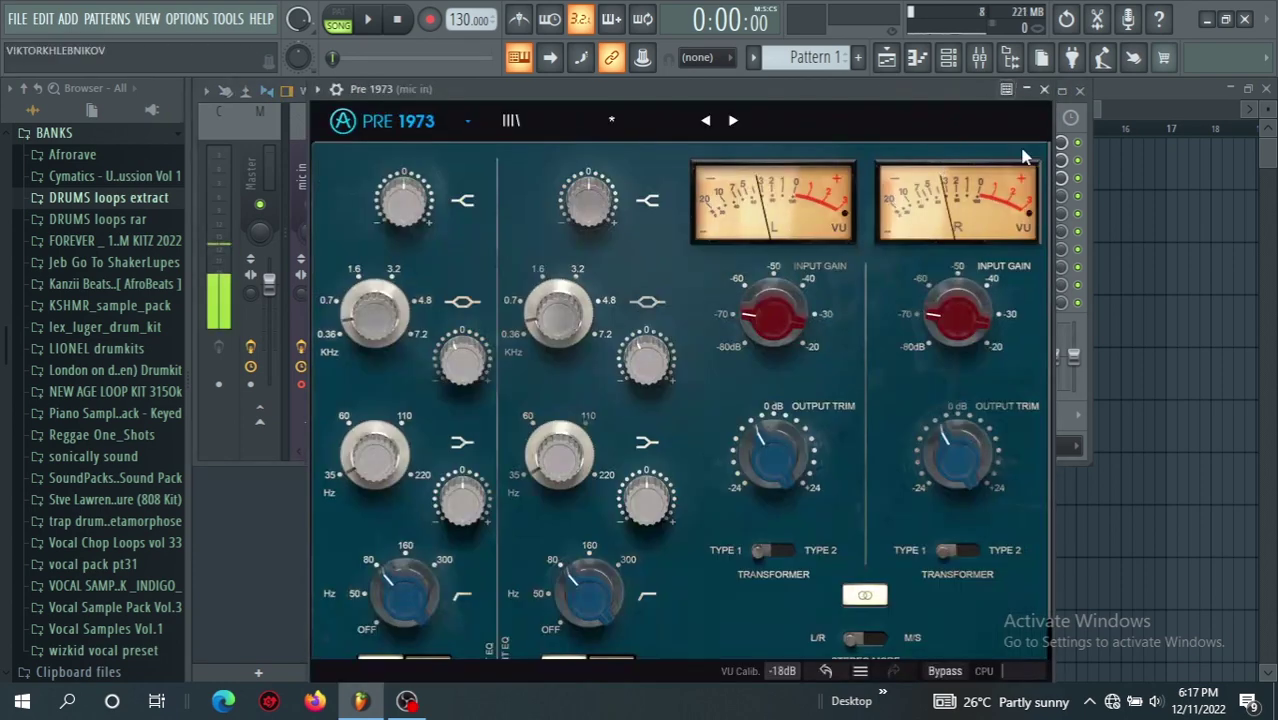
{"action": "left_click", "coordinate": [1044, 90]}
{"action": "left_click", "coordinate": [940, 178]}
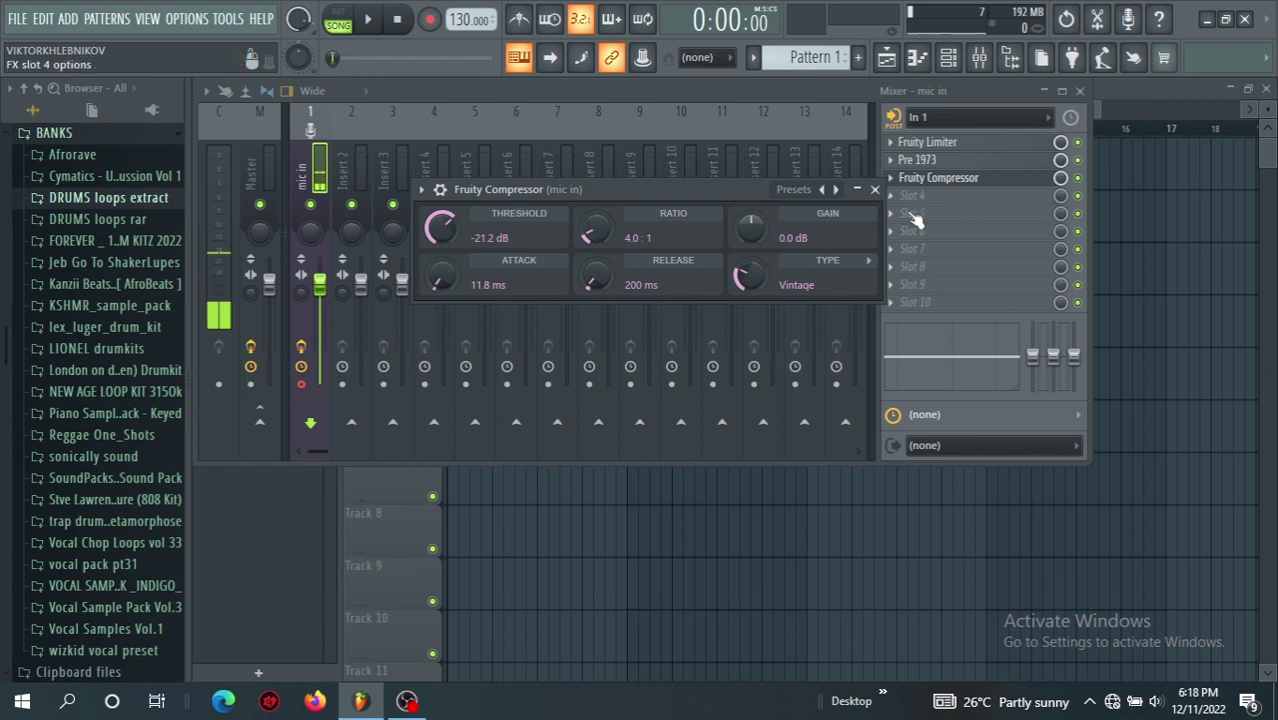
Step: Close the Fruity Compressor, then open and close the Pre 1973 preamp on the mic in track
{"action": "left_click", "coordinate": [876, 190]}
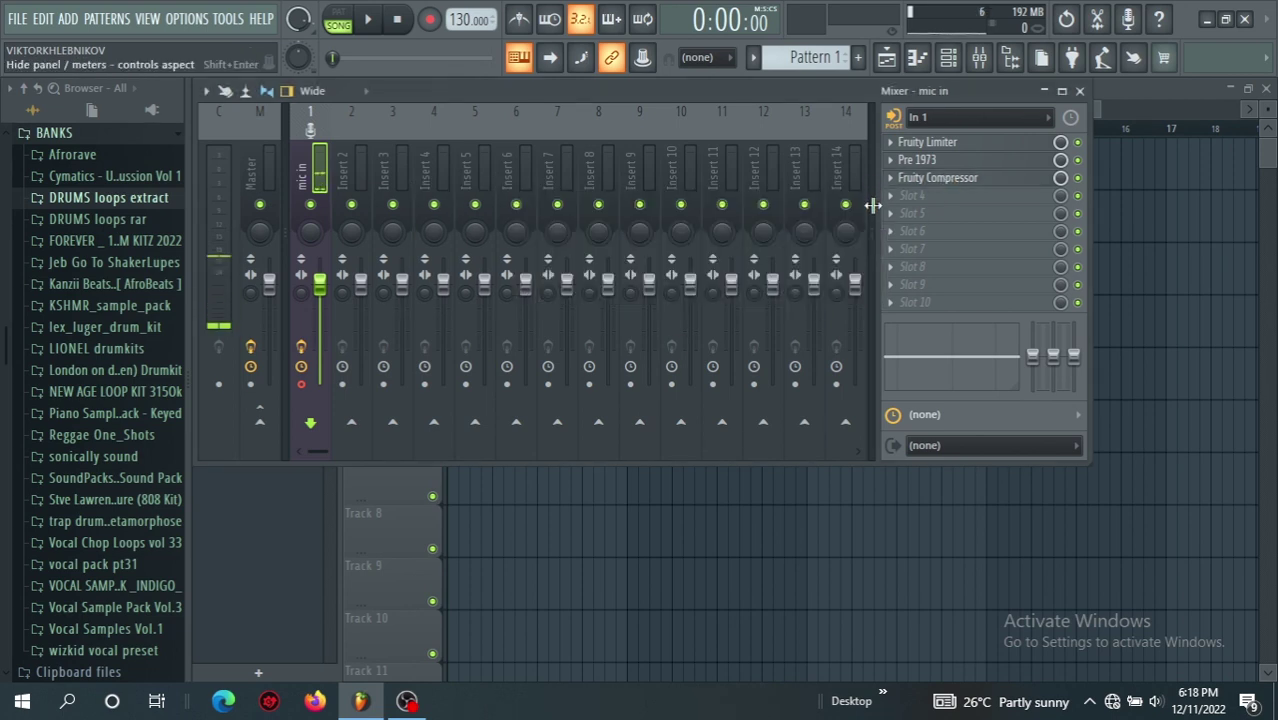
{"action": "left_click", "coordinate": [945, 160]}
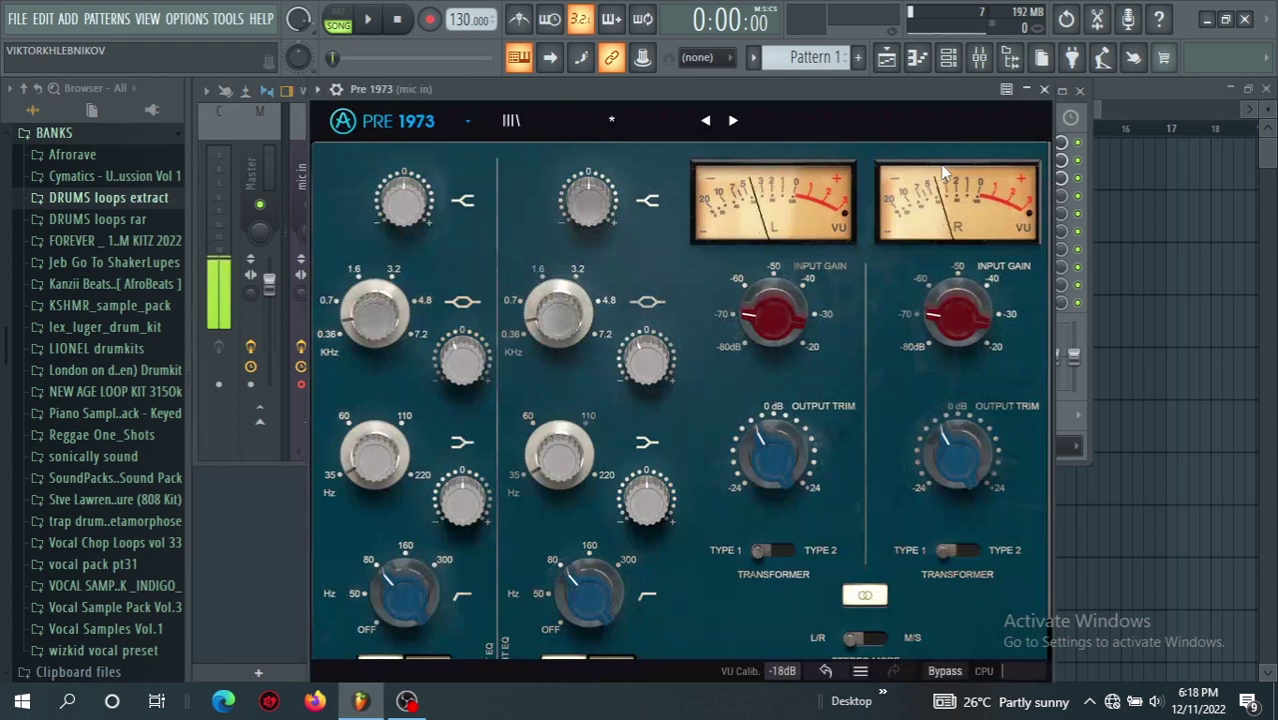
{"action": "left_click", "coordinate": [1044, 90]}
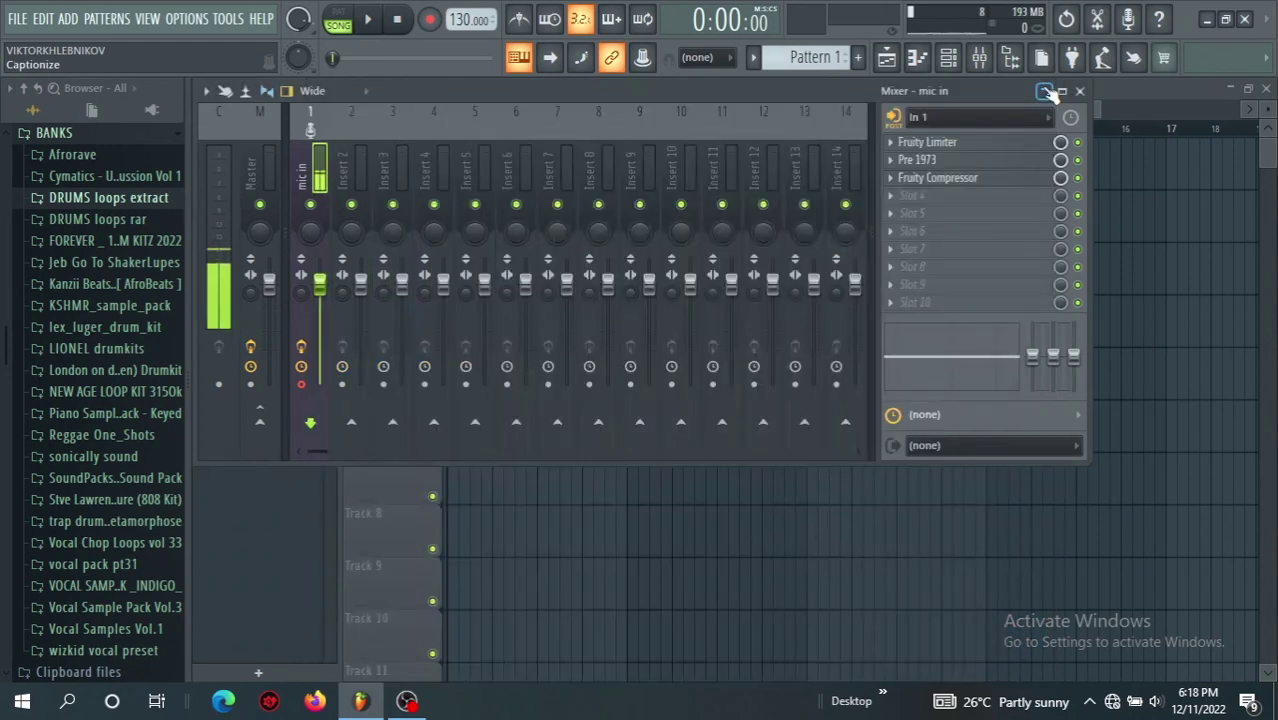